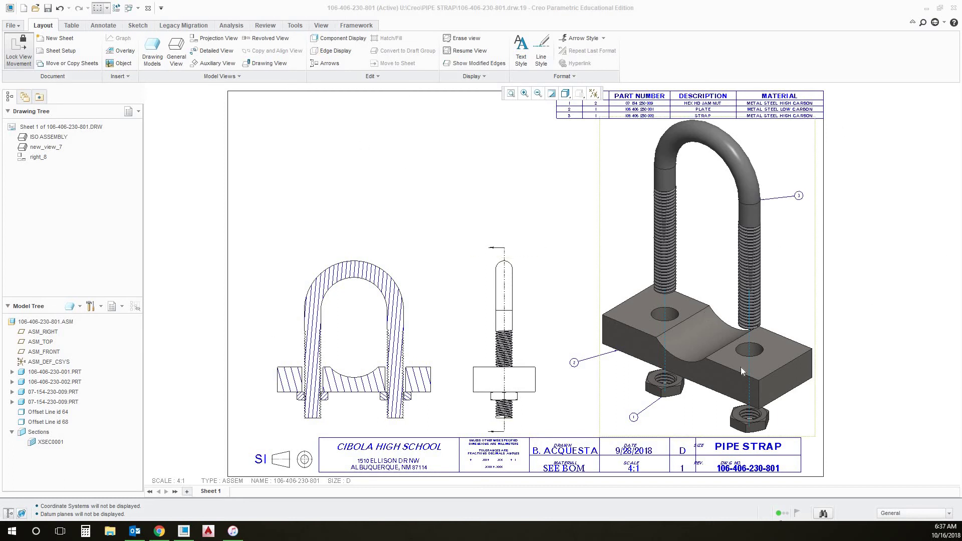
{"action": "scroll", "coordinate": [369, 135], "scroll_direction": "up", "scroll_amount": 1}
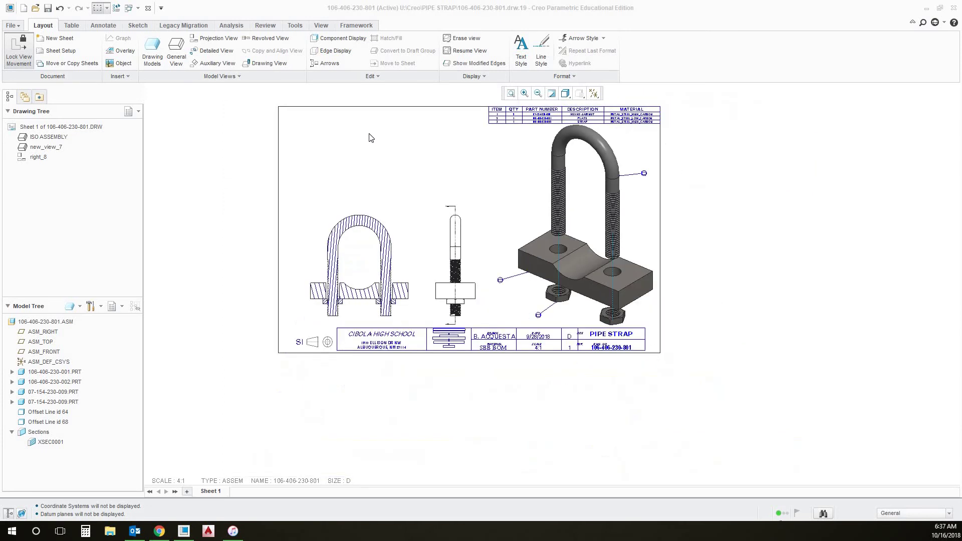
{"action": "scroll", "coordinate": [370, 135], "scroll_direction": "down", "scroll_amount": 4}
{"action": "scroll", "coordinate": [400, 185], "scroll_direction": "up", "scroll_amount": 2}
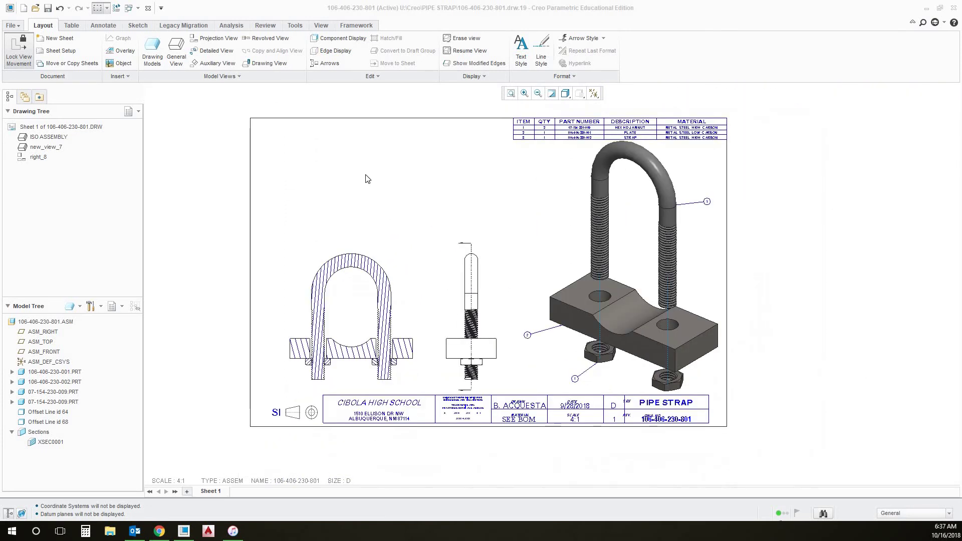
{"action": "scroll", "coordinate": [363, 174], "scroll_direction": "down", "scroll_amount": 2}
{"action": "mouse_move", "coordinate": [368, 187]}
{"action": "middle_mouse_down"}
{"action": "mouse_move", "coordinate": [384, 197]}
{"action": "mouse_move", "coordinate": [370, 189]}
{"action": "mouse_move", "coordinate": [363, 208]}
{"action": "mouse_move", "coordinate": [379, 209]}
{"action": "middle_mouse_up"}
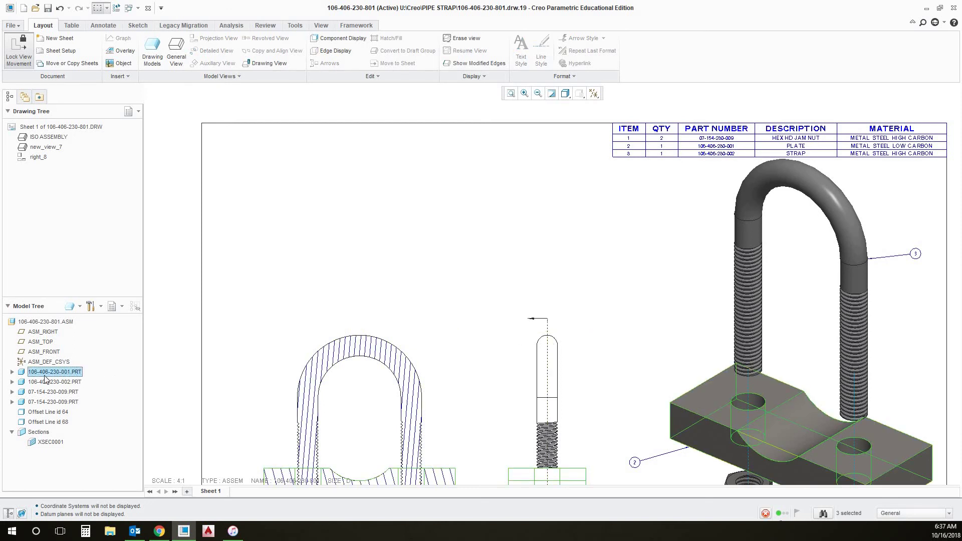
{"action": "left_click", "coordinate": [68, 375]}
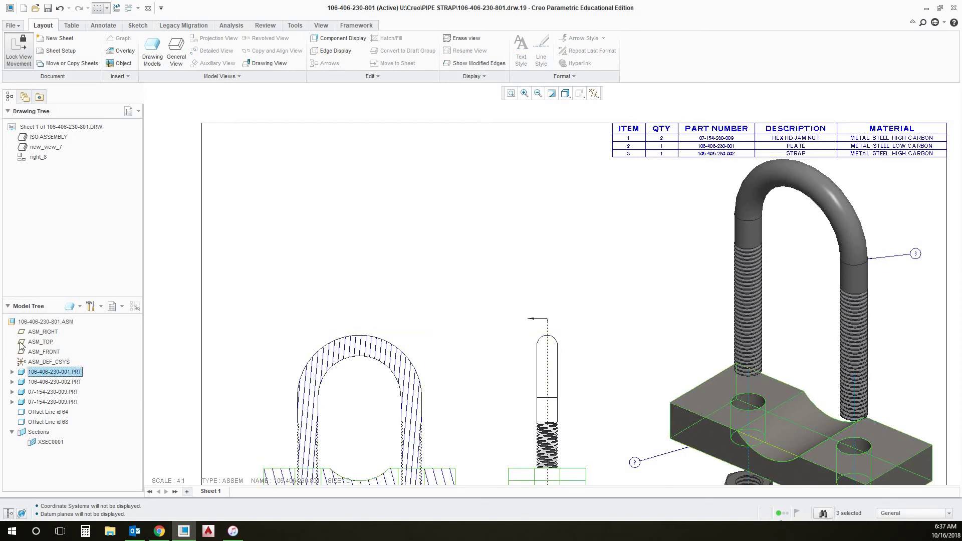
{"action": "right_click", "coordinate": [79, 375]}
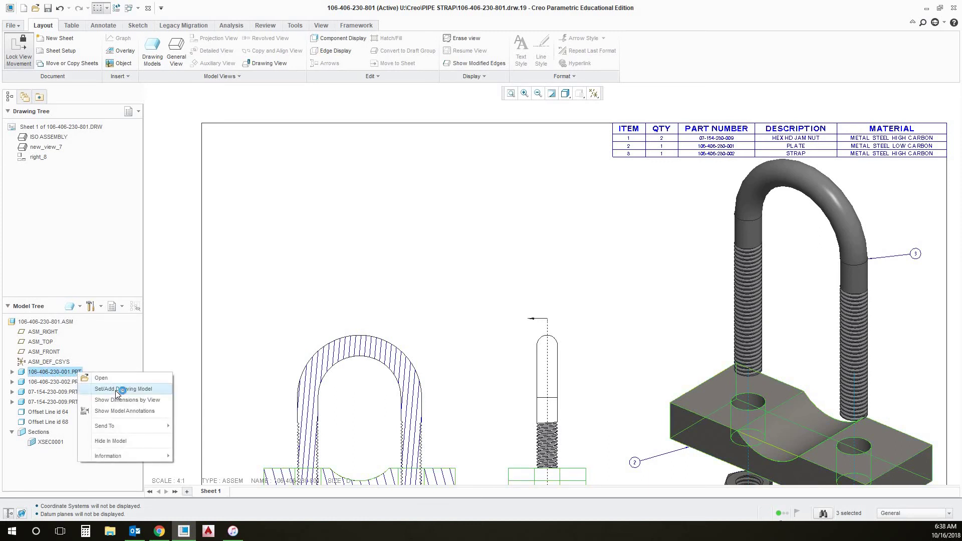
{"action": "left_click", "coordinate": [130, 391]}
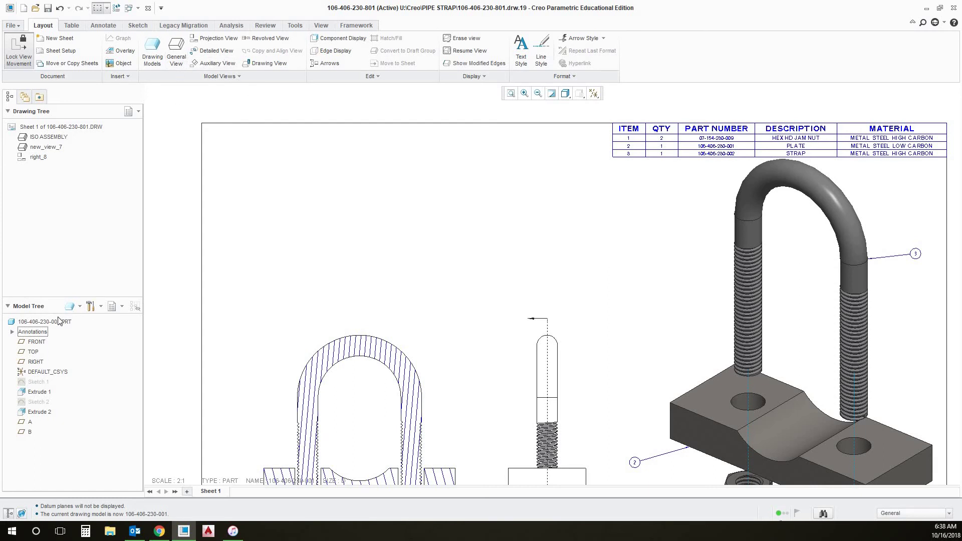
Place a general view of the plate with no combined state above the sectioned assembly view, using the FRONT orientation.
{"action": "left_click", "coordinate": [178, 59]}
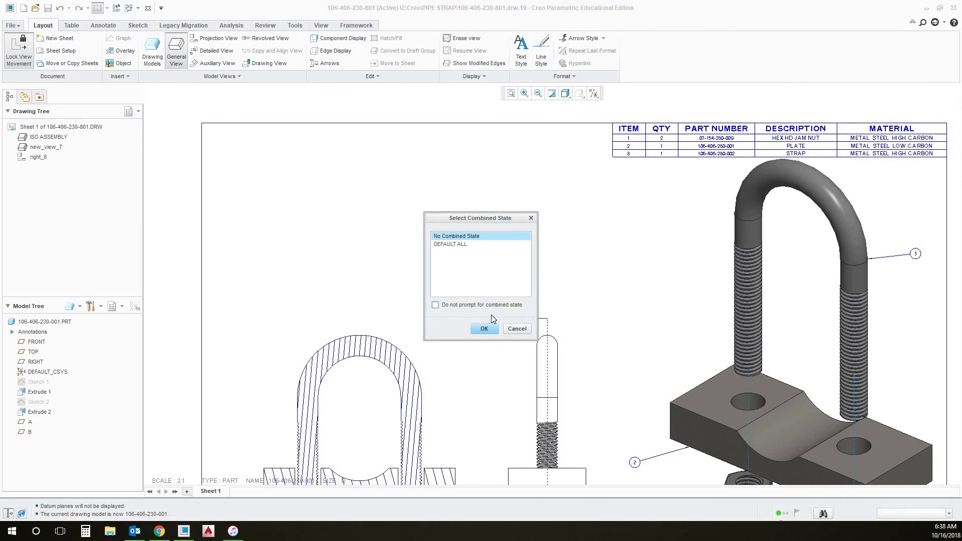
{"action": "left_click", "coordinate": [484, 329]}
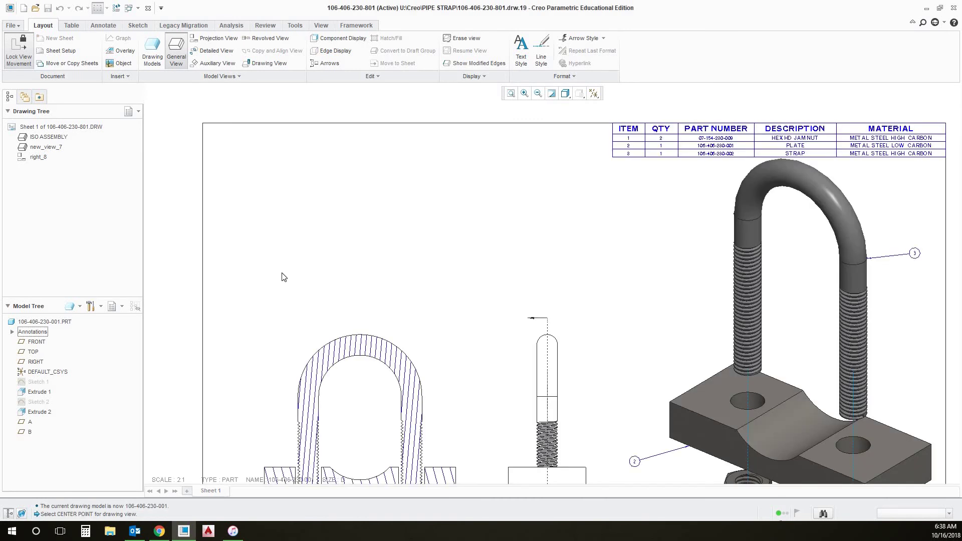
{"action": "left_click", "coordinate": [283, 277]}
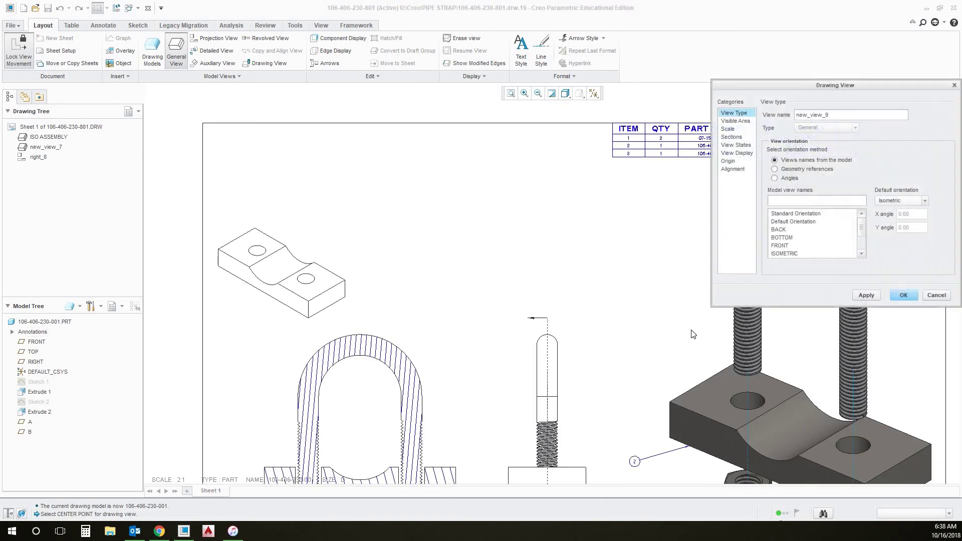
{"action": "left_click", "coordinate": [782, 246]}
{"action": "left_click", "coordinate": [866, 295]}
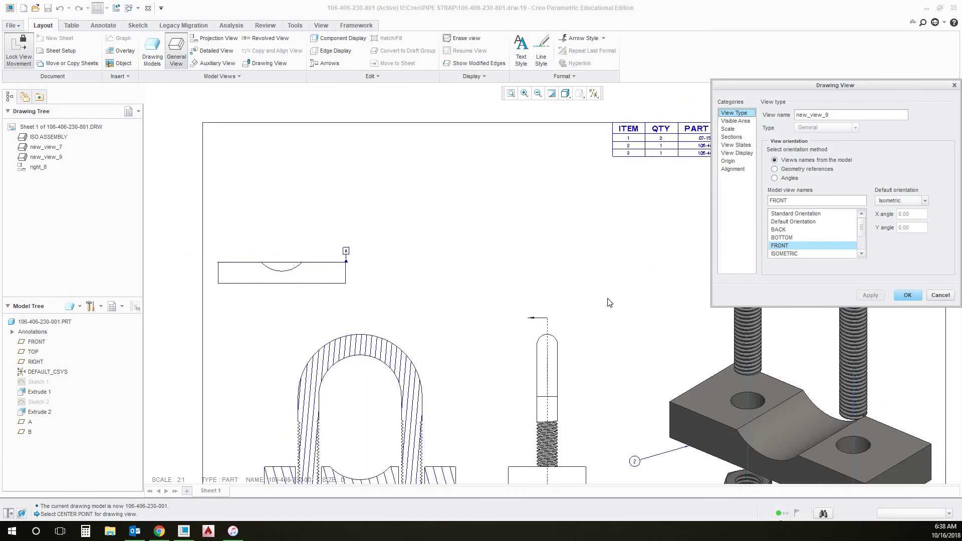
{"action": "left_click", "coordinate": [907, 295]}
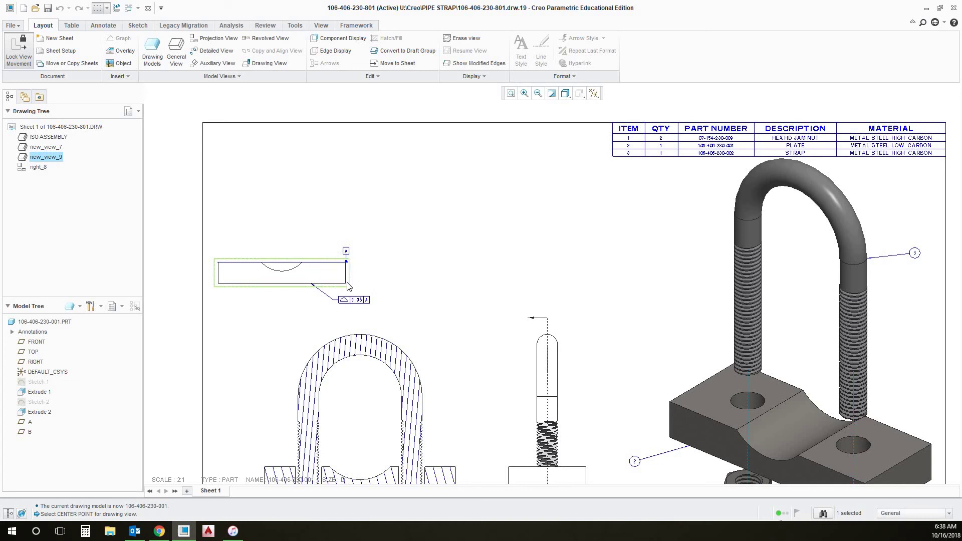
Unlock view movement and shift the plate's front view slightly right, away from the sheet border.
{"action": "scroll", "coordinate": [349, 286], "scroll_direction": "down", "scroll_amount": 1}
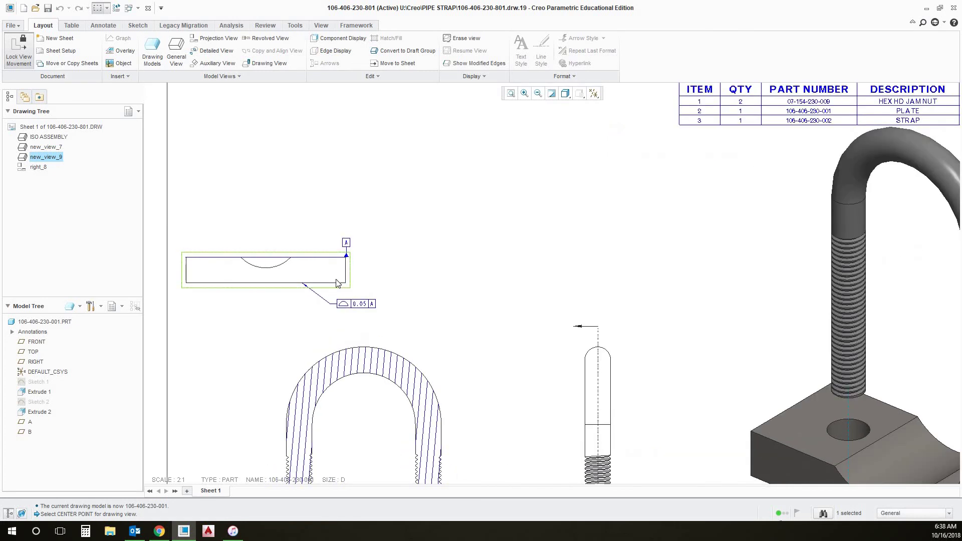
{"action": "right_click", "coordinate": [346, 281]}
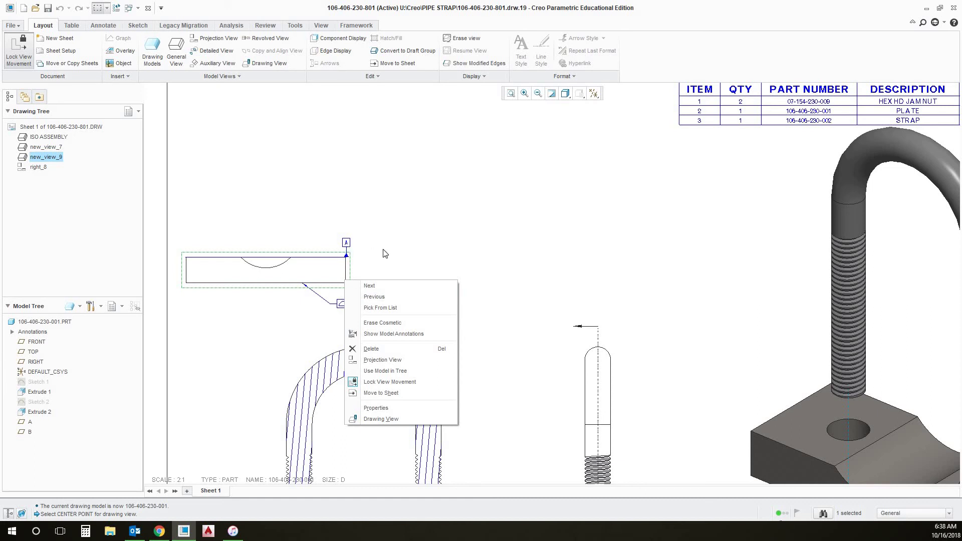
{"action": "left_click", "coordinate": [369, 260]}
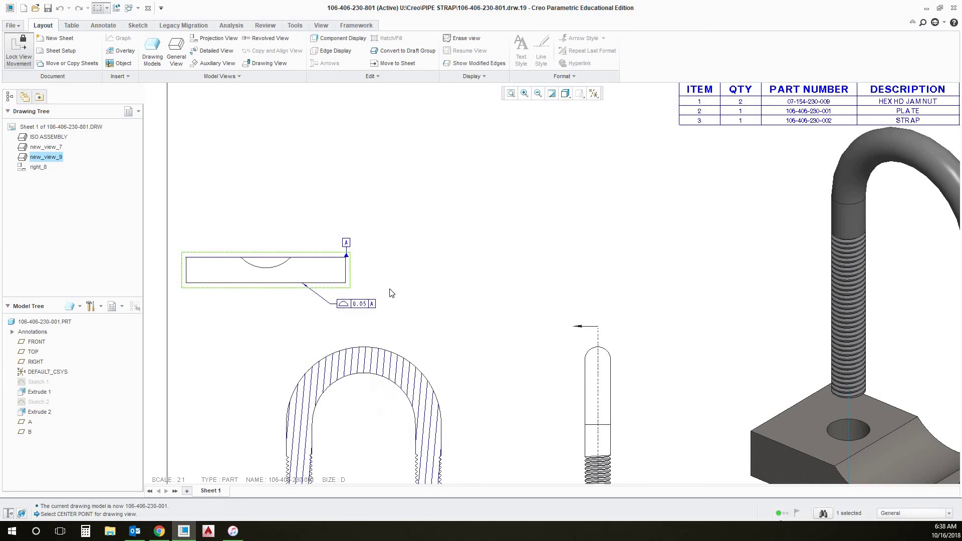
{"action": "right_click", "coordinate": [348, 283]}
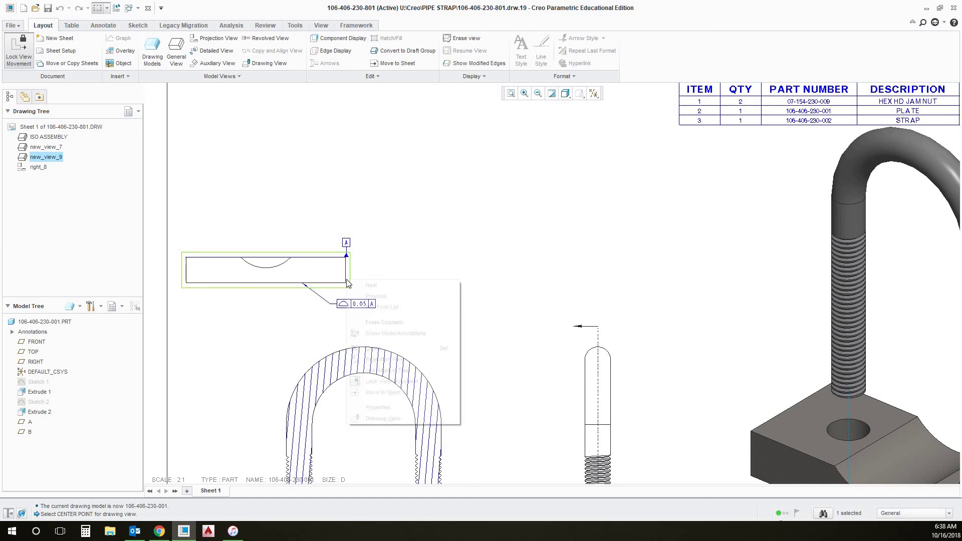
{"action": "left_click", "coordinate": [389, 384]}
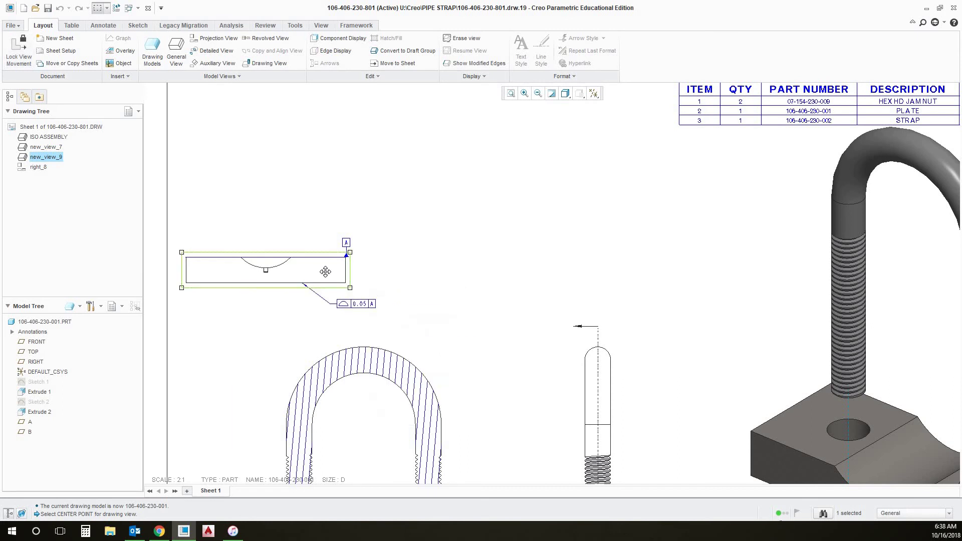
{"action": "left_click_drag", "start_coordinate": [326, 265], "coordinate": [364, 261]}
{"action": "left_click", "coordinate": [433, 268]}
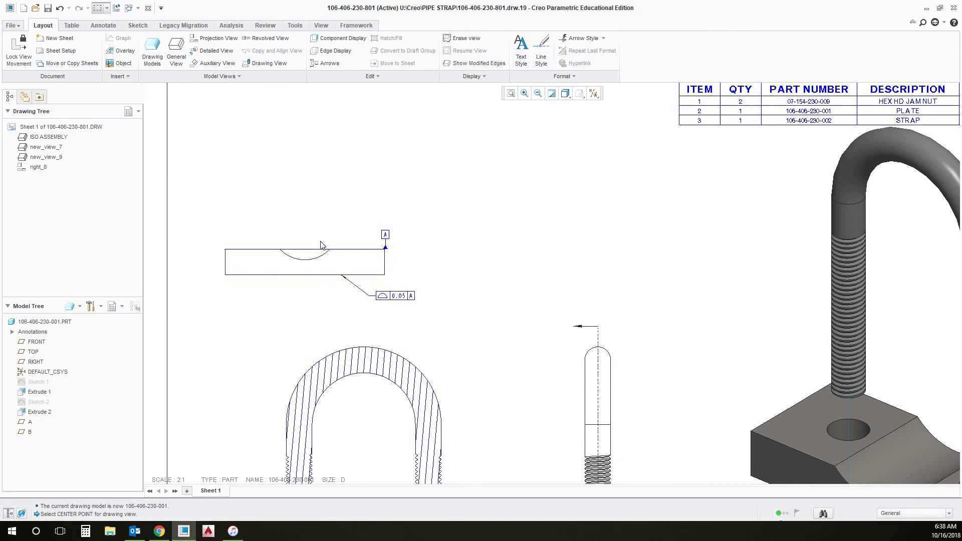
Add a top projection view of the plate directly above its front view.
{"action": "left_click", "coordinate": [331, 265]}
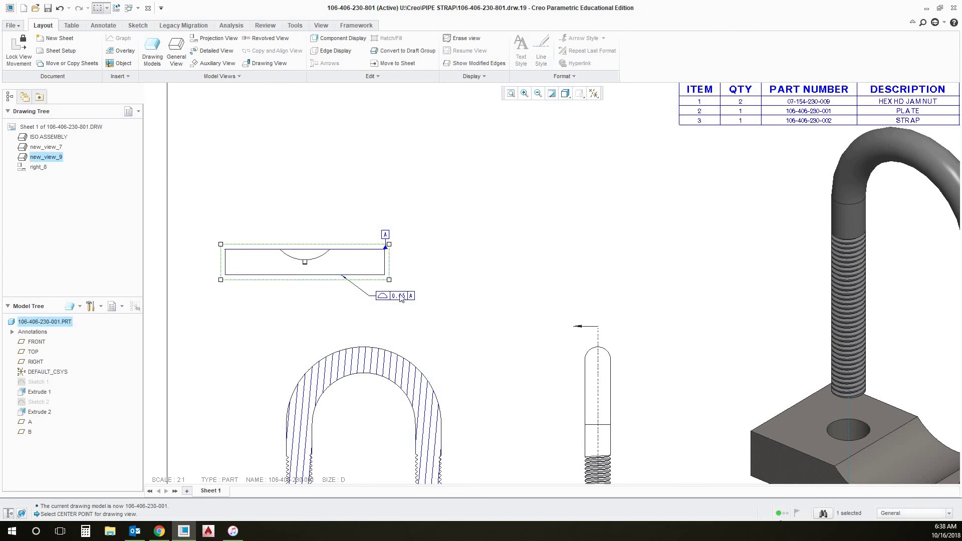
{"action": "left_click", "coordinate": [219, 42]}
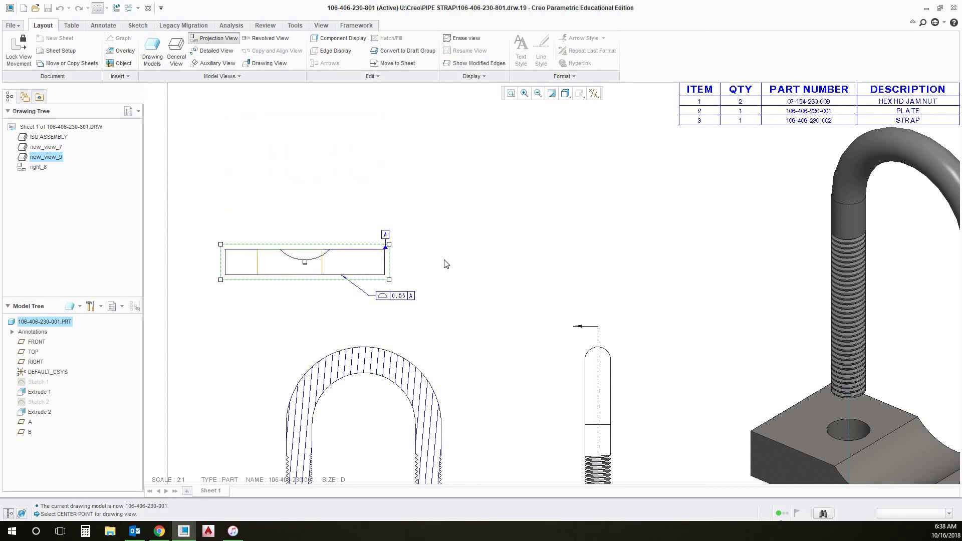
{"action": "left_click", "coordinate": [297, 172]}
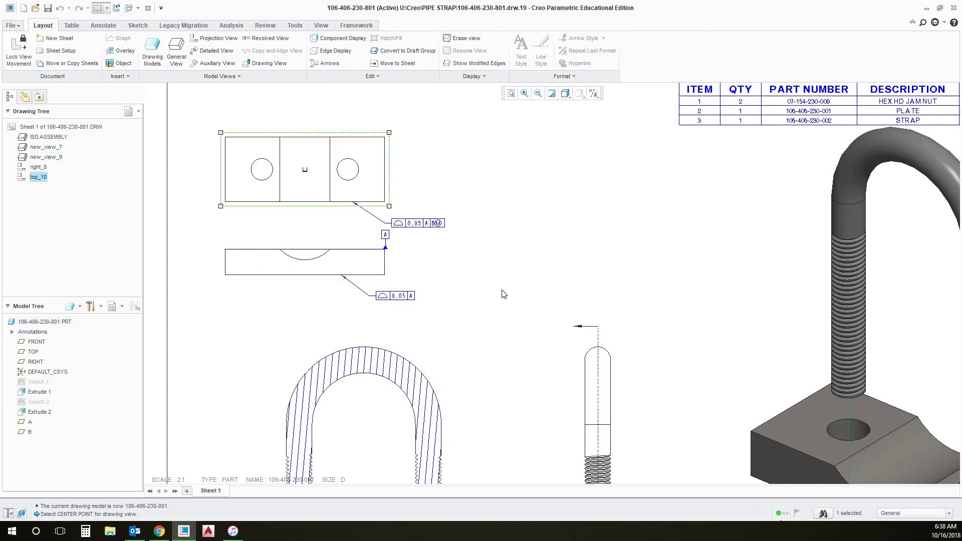
{"action": "left_click", "coordinate": [466, 272]}
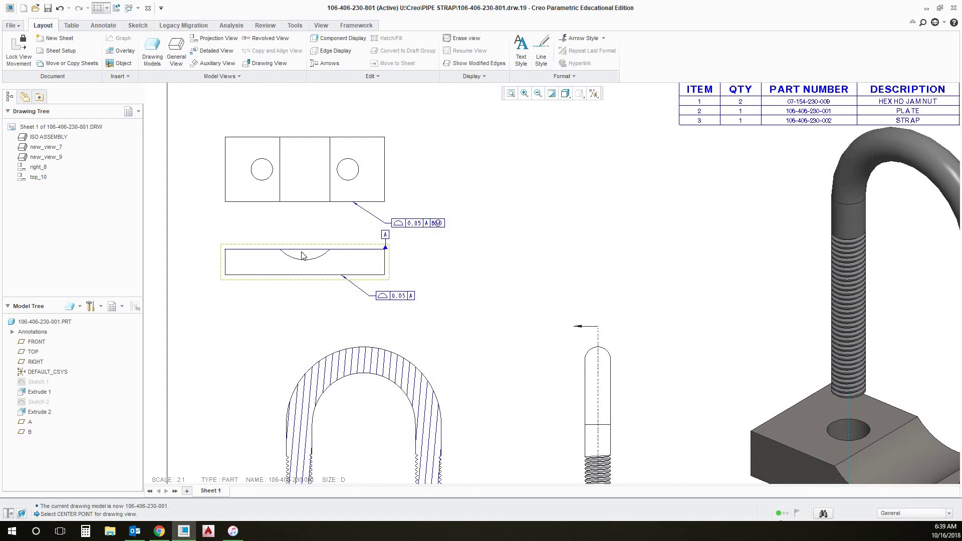
Move the plate's front view, with its aligned top view, left toward the sheet border.
{"action": "left_click", "coordinate": [252, 274]}
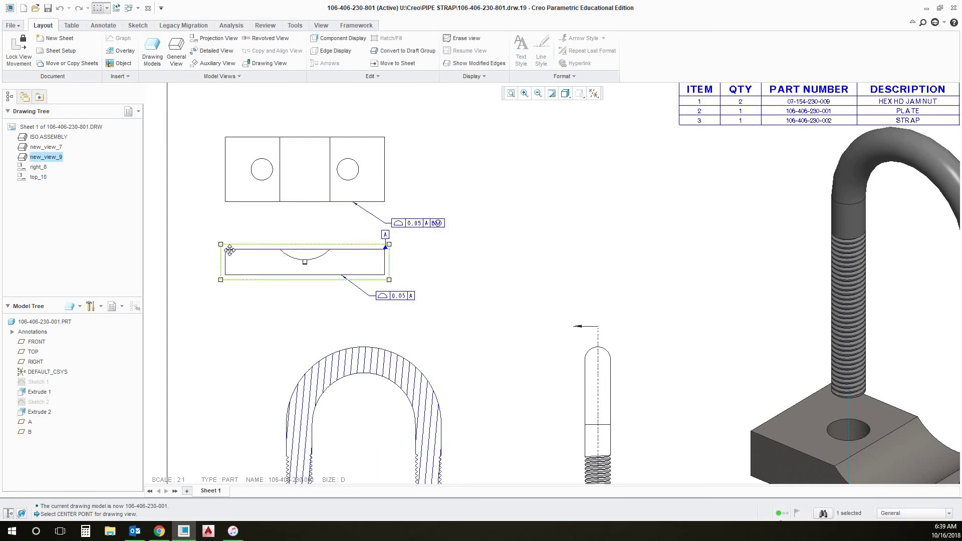
{"action": "mouse_move", "coordinate": [249, 268]}
{"action": "left_mouse_down"}
{"action": "mouse_move", "coordinate": [266, 268]}
{"action": "mouse_move", "coordinate": [235, 268]}
{"action": "left_mouse_up"}
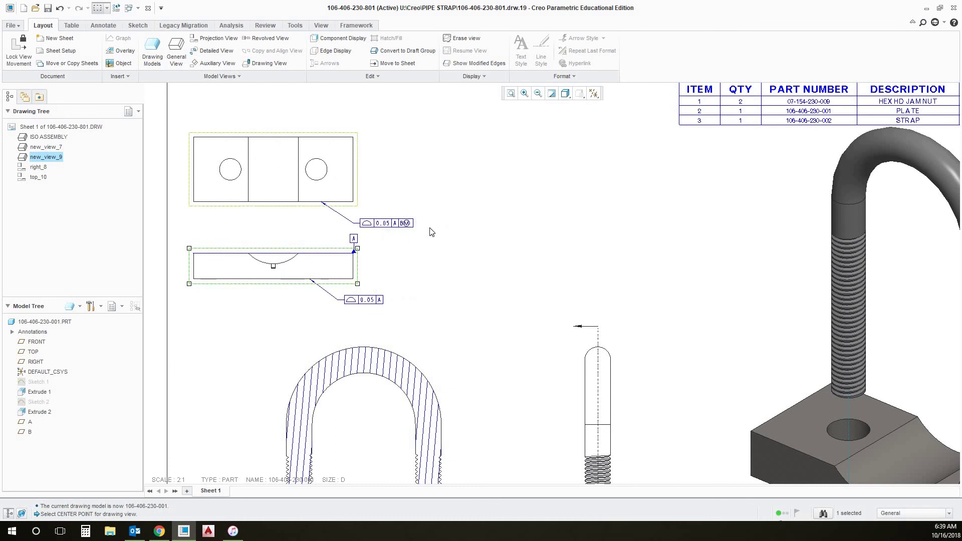
{"action": "scroll", "coordinate": [432, 231], "scroll_direction": "down", "scroll_amount": 1}
{"action": "scroll", "coordinate": [434, 233], "scroll_direction": "up", "scroll_amount": 1}
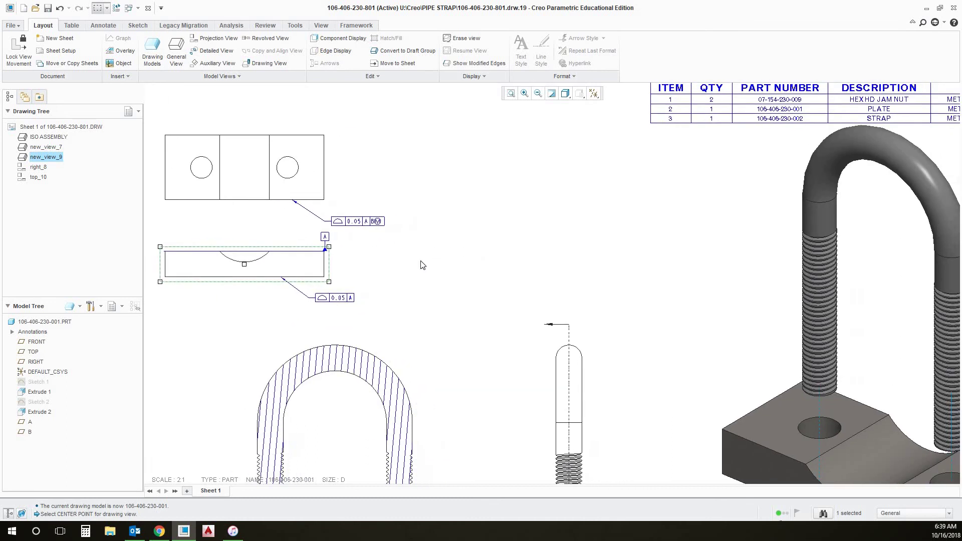
{"action": "left_click", "coordinate": [425, 266]}
{"action": "scroll", "coordinate": [427, 267], "scroll_direction": "up", "scroll_amount": 1}
{"action": "scroll", "coordinate": [427, 268], "scroll_direction": "down", "scroll_amount": 2}
{"action": "scroll", "coordinate": [427, 268], "scroll_direction": "up", "scroll_amount": 2}
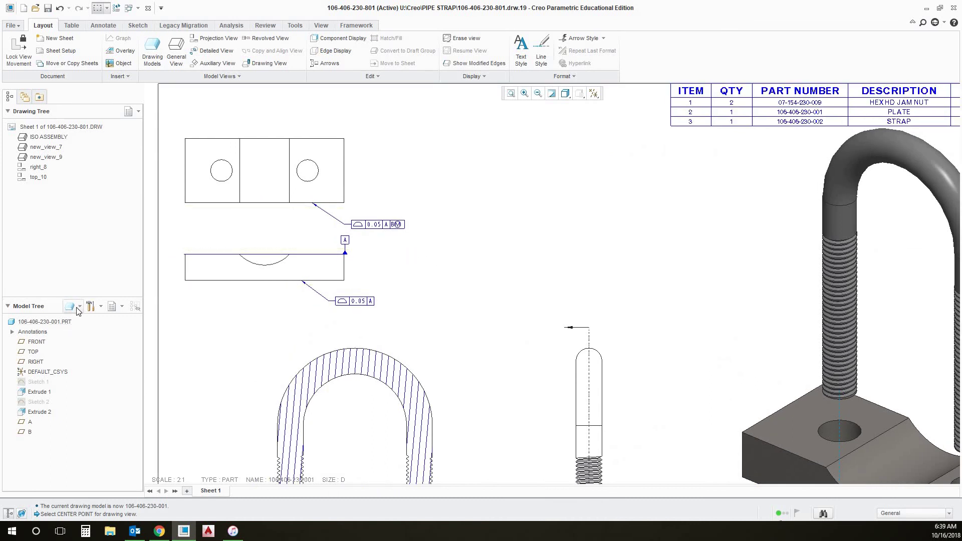
{"action": "left_click", "coordinate": [70, 309]}
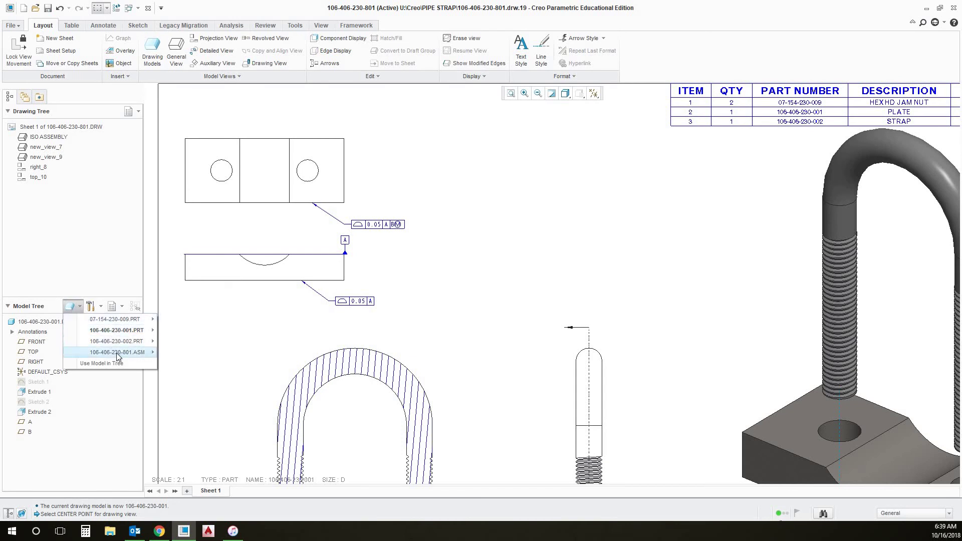
{"action": "mouse_move", "coordinate": [115, 354]}
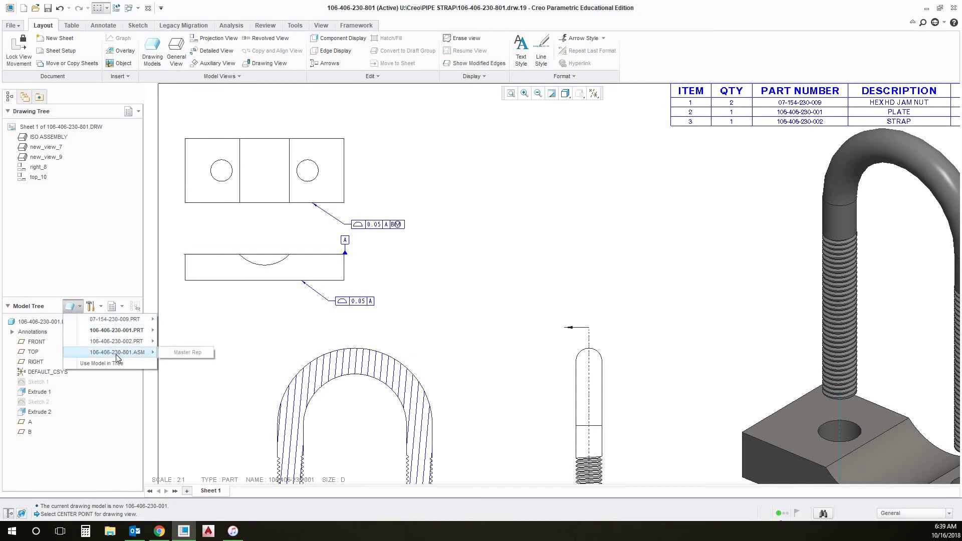
{"action": "left_click", "coordinate": [182, 355]}
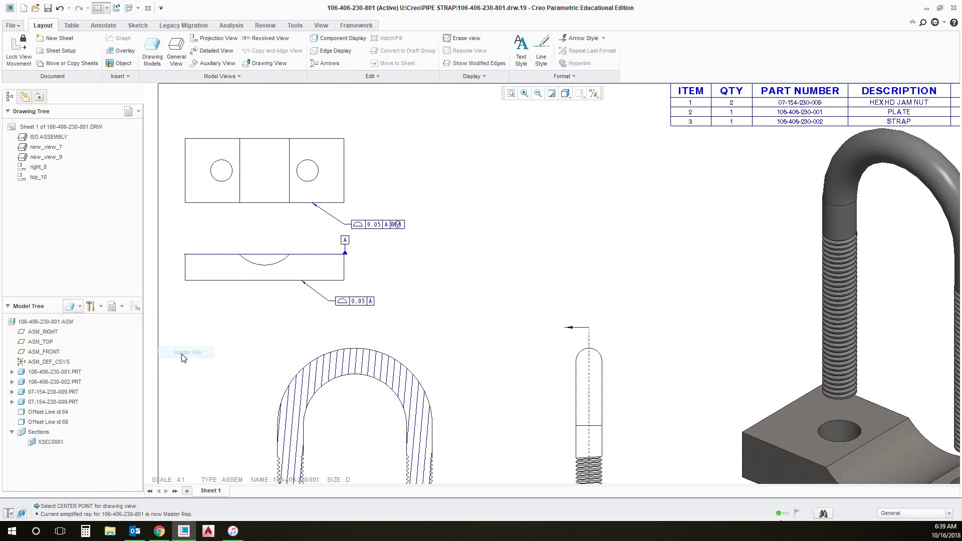
{"action": "left_click", "coordinate": [65, 383]}
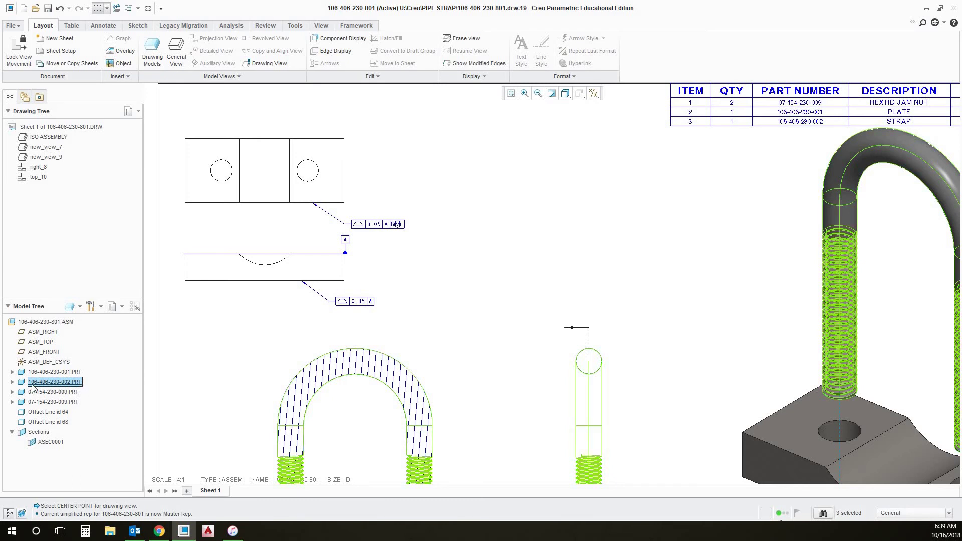
{"action": "right_click", "coordinate": [47, 386]}
{"action": "left_click", "coordinate": [91, 401]}
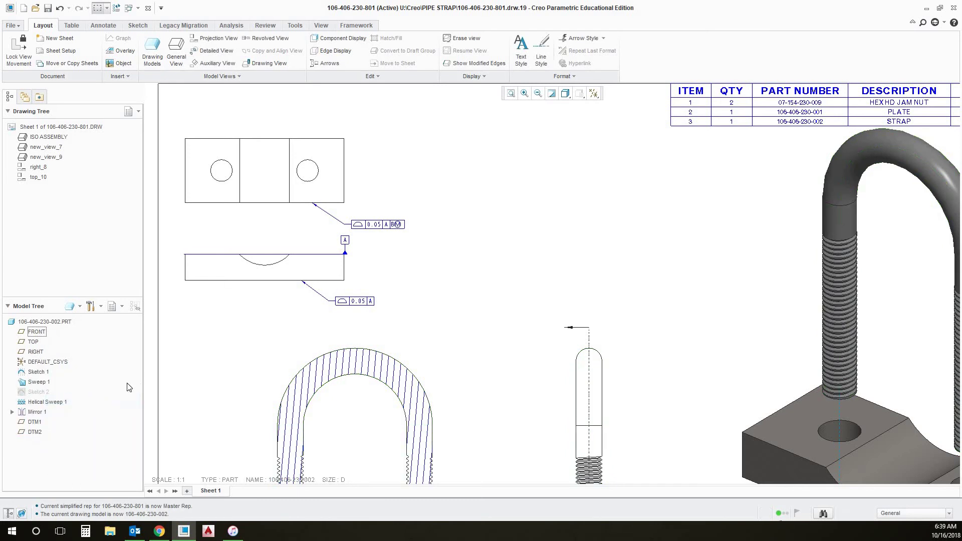
{"action": "left_click", "coordinate": [69, 326]}
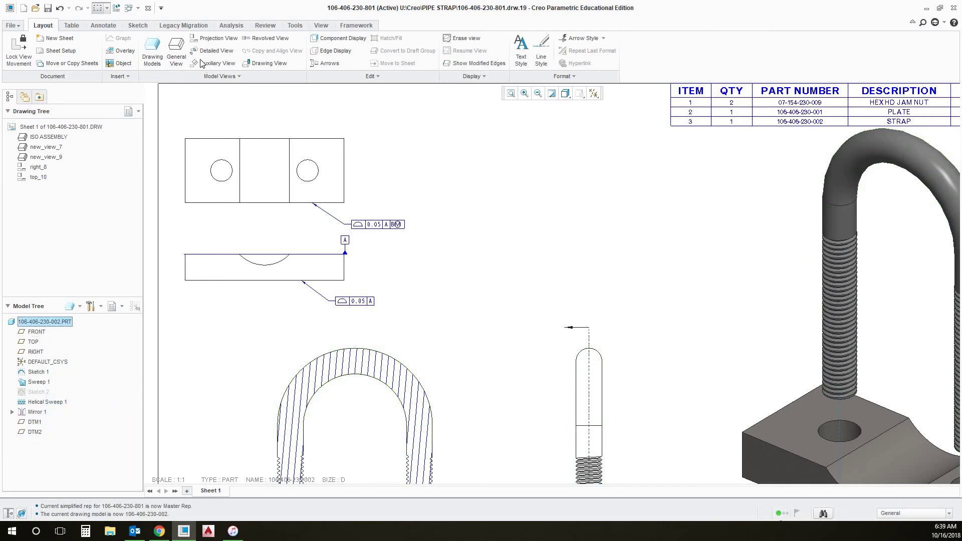
Place a general view of the strap with no combined state right of the plate views, using the FRONT orientation.
{"action": "left_click", "coordinate": [177, 50]}
{"action": "left_click", "coordinate": [482, 329]}
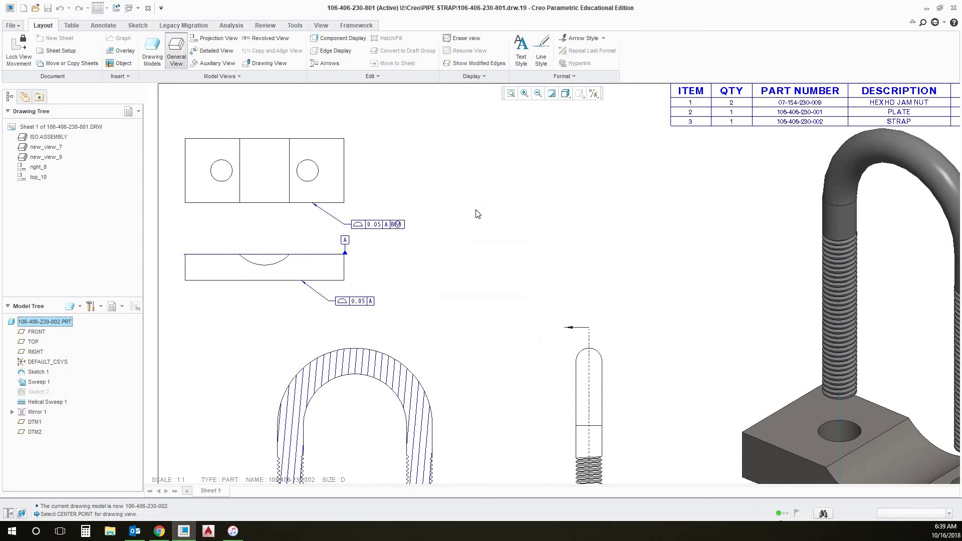
{"action": "left_click", "coordinate": [476, 213]}
{"action": "left_click", "coordinate": [789, 246]}
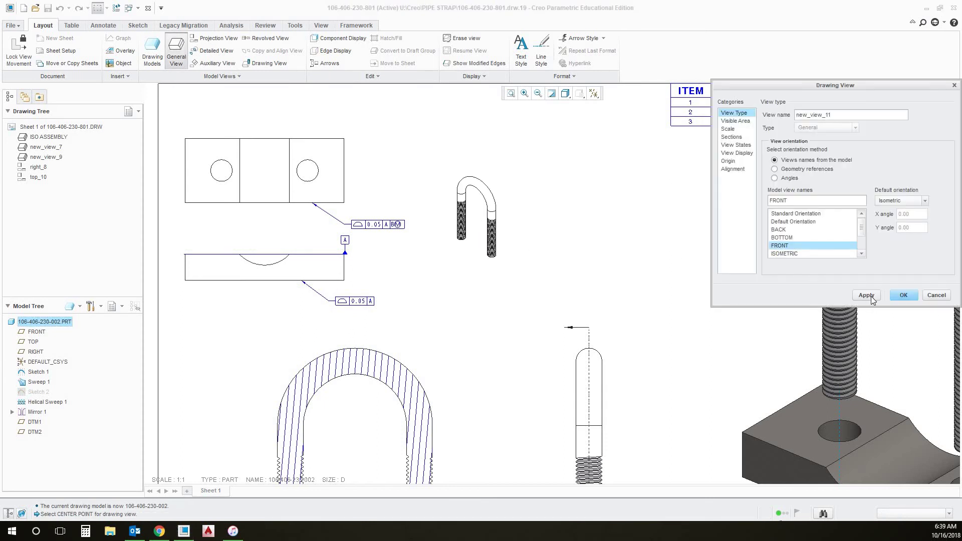
{"action": "left_click", "coordinate": [870, 296]}
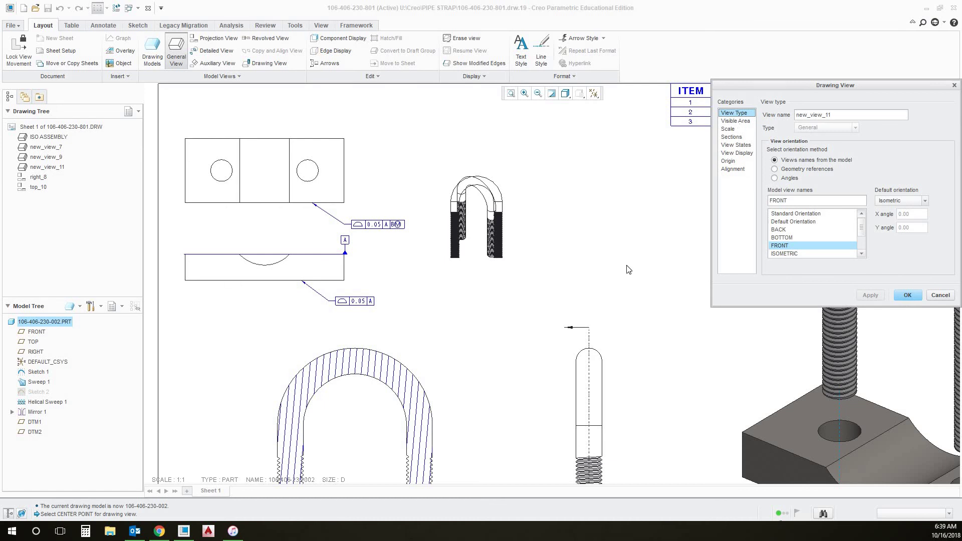
Set the strap front view to a custom scale of 2.
{"action": "left_click", "coordinate": [730, 128]}
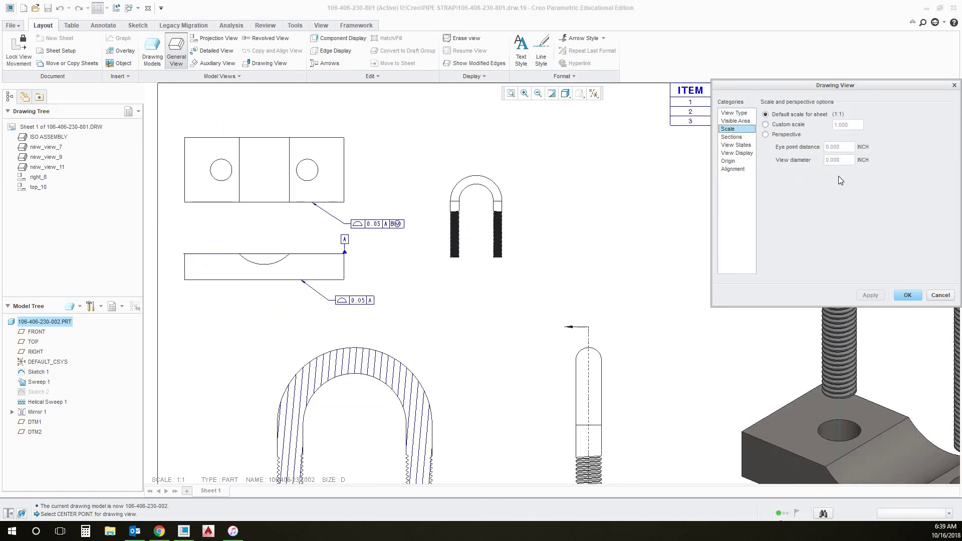
{"action": "left_click", "coordinate": [789, 124]}
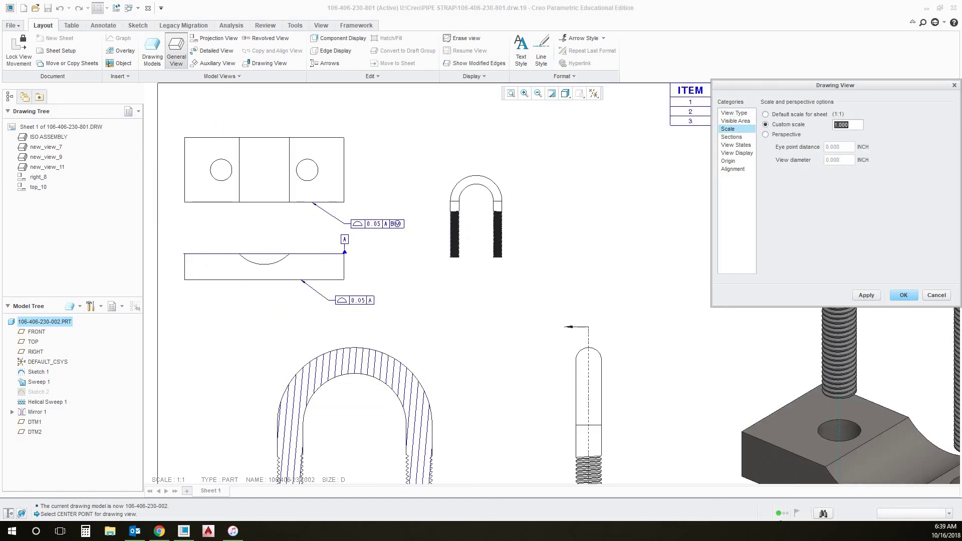
{"action": "type", "text": "2"}
{"action": "left_click", "coordinate": [858, 294]}
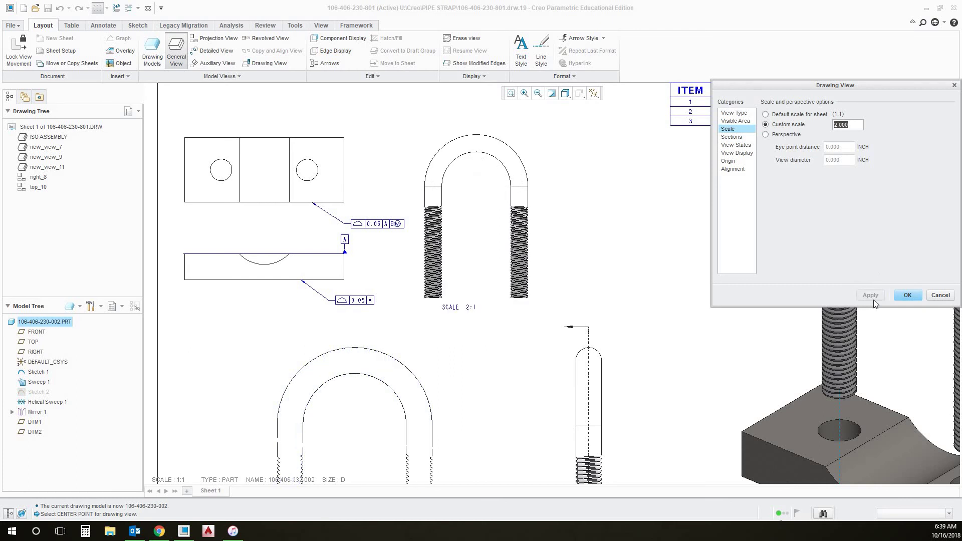
{"action": "left_click", "coordinate": [908, 296]}
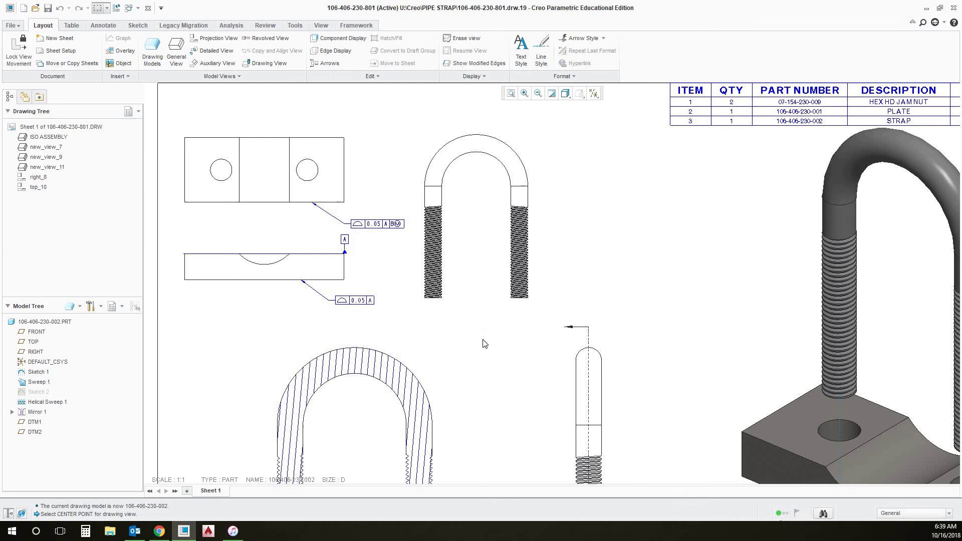
Shift the strap view slightly up and away from the plate, and align it horizontally to the plate's top view at the view origins.
{"action": "left_click", "coordinate": [475, 199]}
{"action": "left_click_drag", "start_coordinate": [491, 191], "coordinate": [495, 182]}
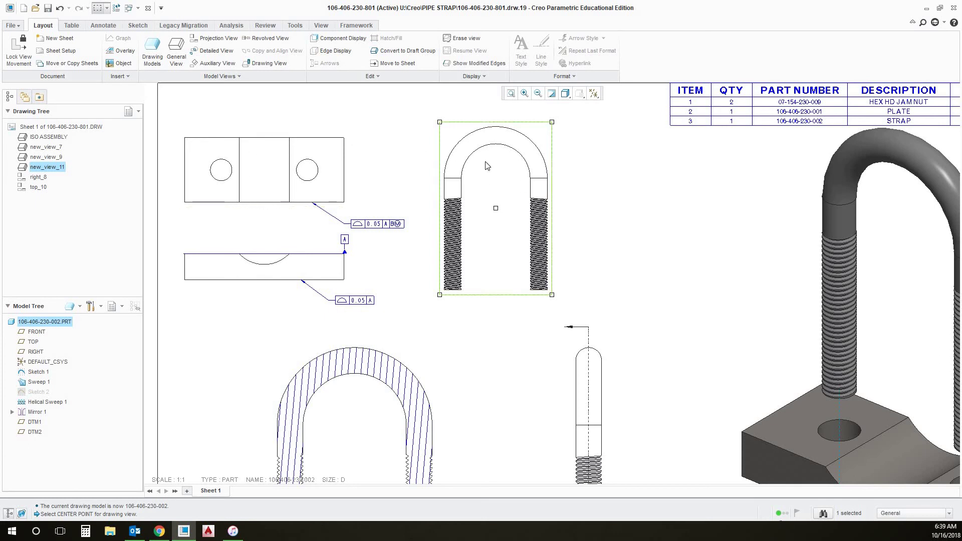
{"action": "right_click", "coordinate": [485, 162]}
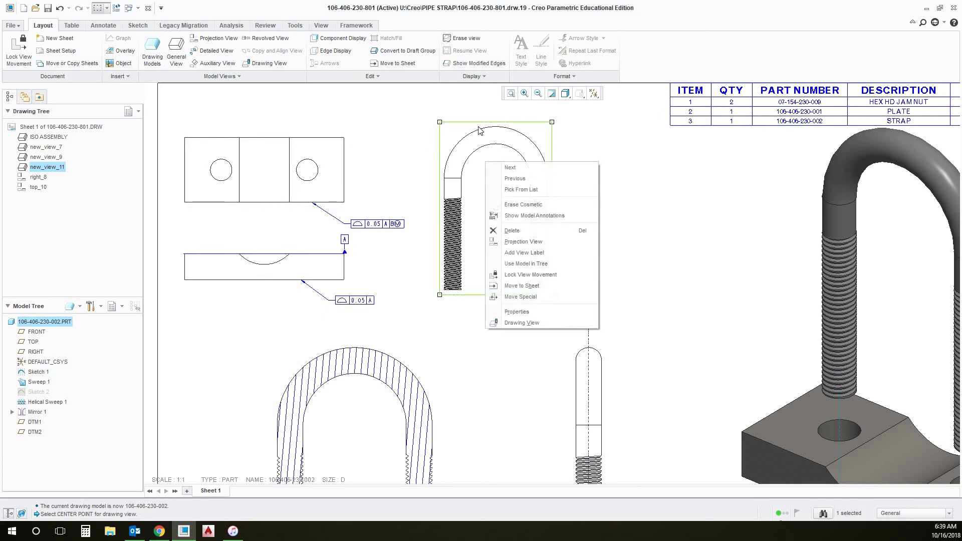
{"action": "left_click", "coordinate": [522, 313]}
{"action": "left_click", "coordinate": [736, 170]}
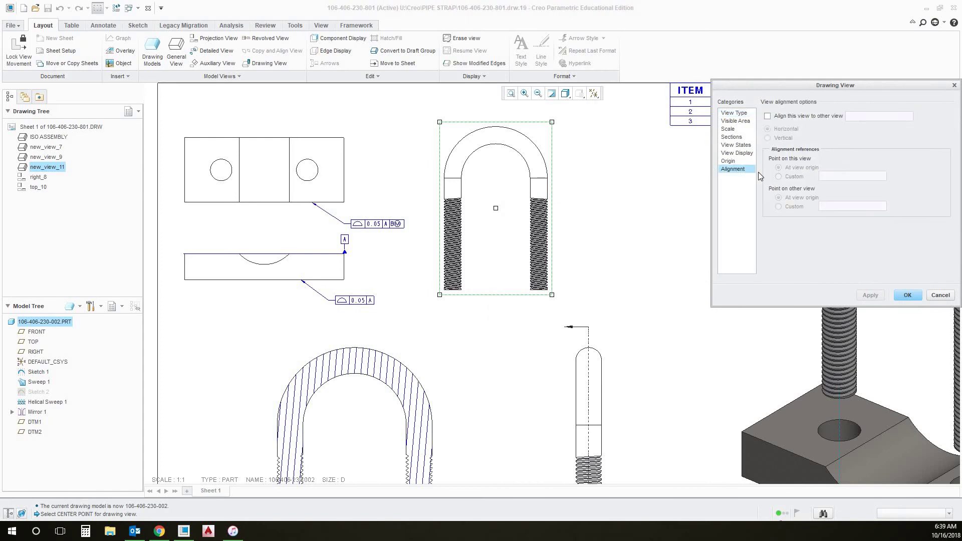
{"action": "left_click", "coordinate": [768, 117]}
{"action": "left_click", "coordinate": [257, 148]}
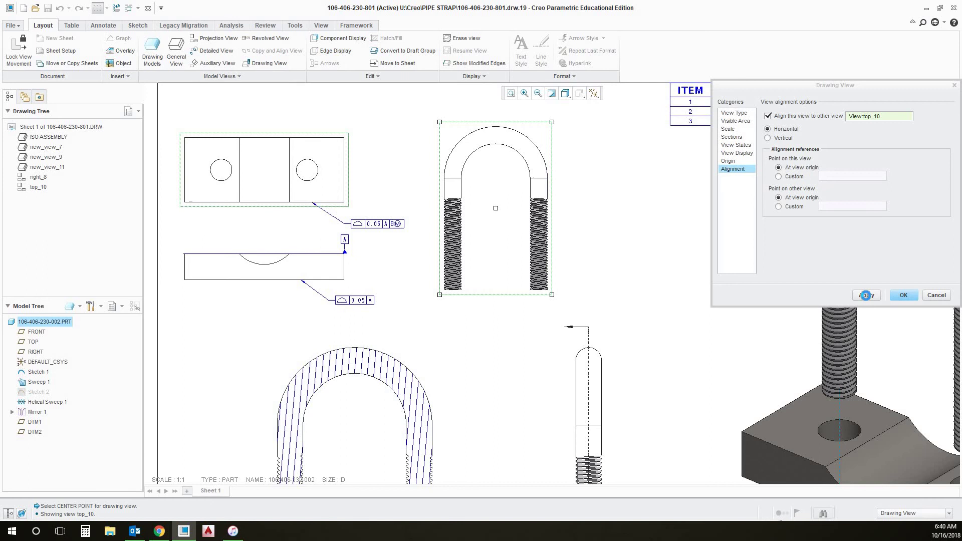
{"action": "left_click", "coordinate": [867, 295]}
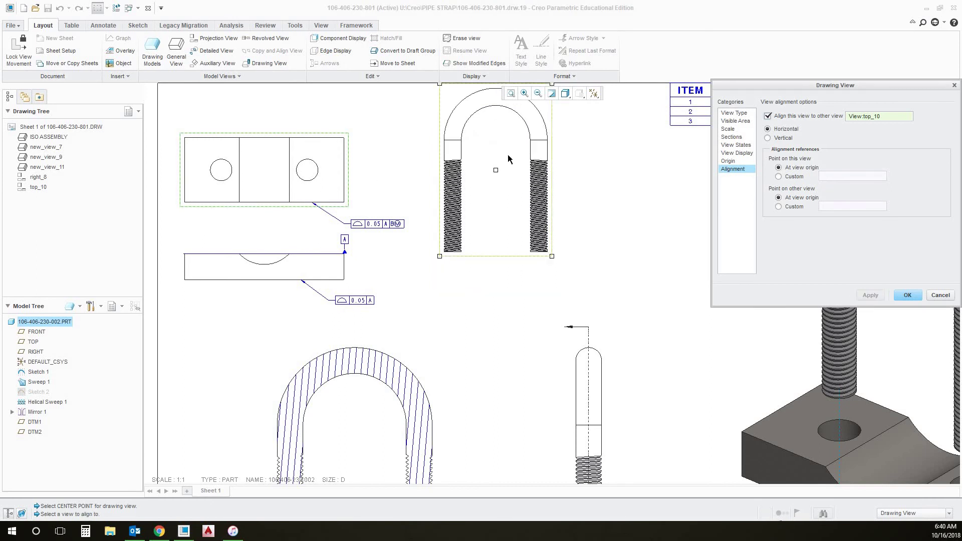
{"action": "left_click", "coordinate": [907, 295]}
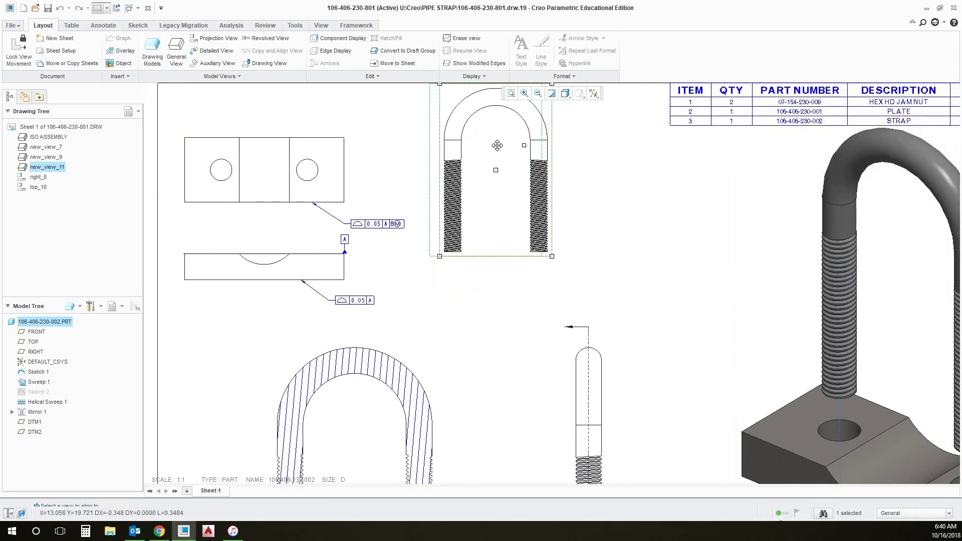
Move the strap view closer to the plate views, and lower the plate's front and top views away from the sheet's upper edge.
{"action": "left_click_drag", "start_coordinate": [497, 145], "coordinate": [469, 146]}
{"action": "left_click", "coordinate": [286, 276]}
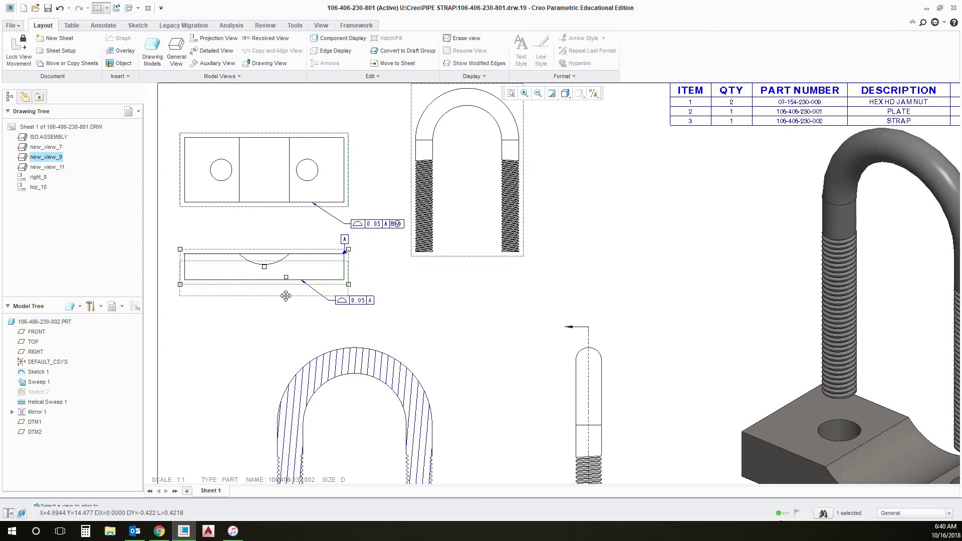
{"action": "left_click_drag", "start_coordinate": [286, 296], "coordinate": [286, 323]}
{"action": "left_click", "coordinate": [276, 208]}
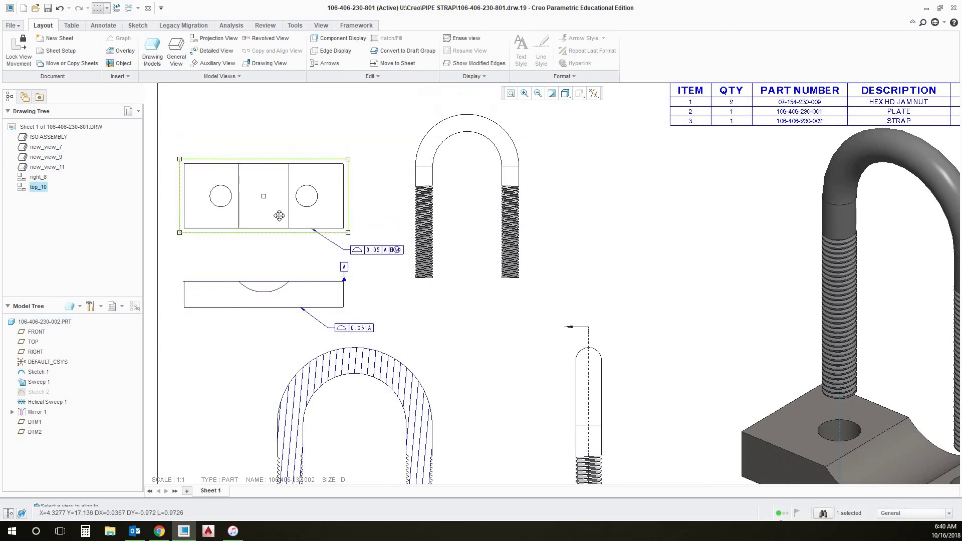
{"action": "left_click", "coordinate": [596, 266]}
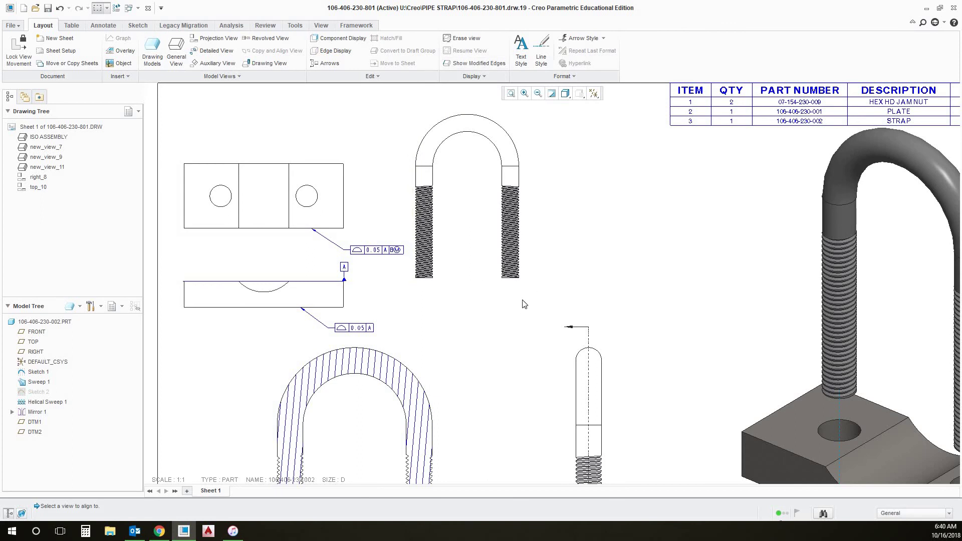
{"action": "left_click", "coordinate": [74, 306]}
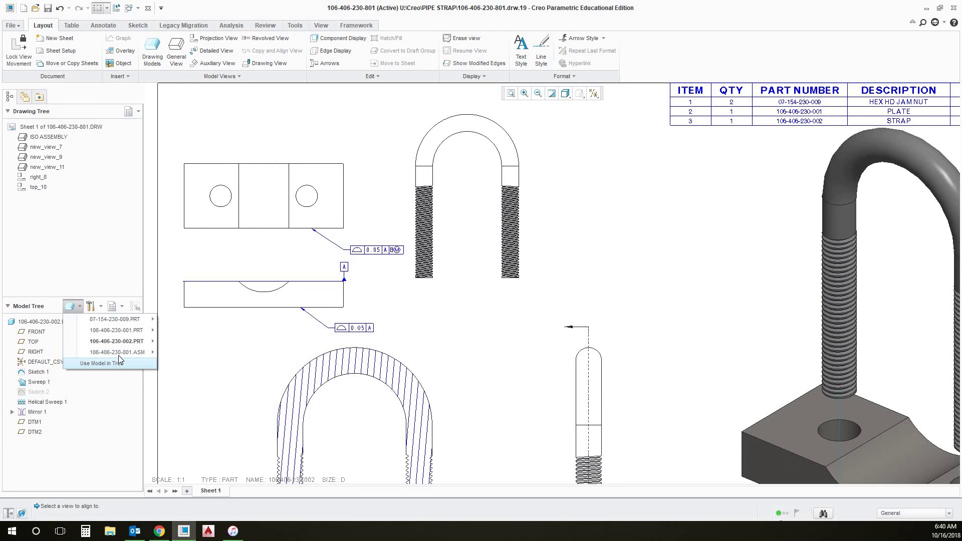
{"action": "mouse_move", "coordinate": [118, 355]}
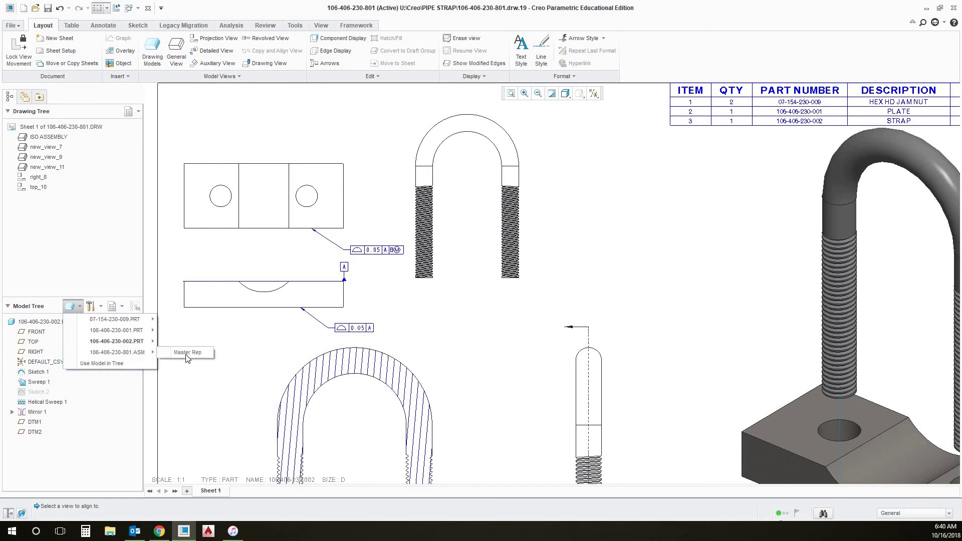
{"action": "left_click", "coordinate": [147, 351]}
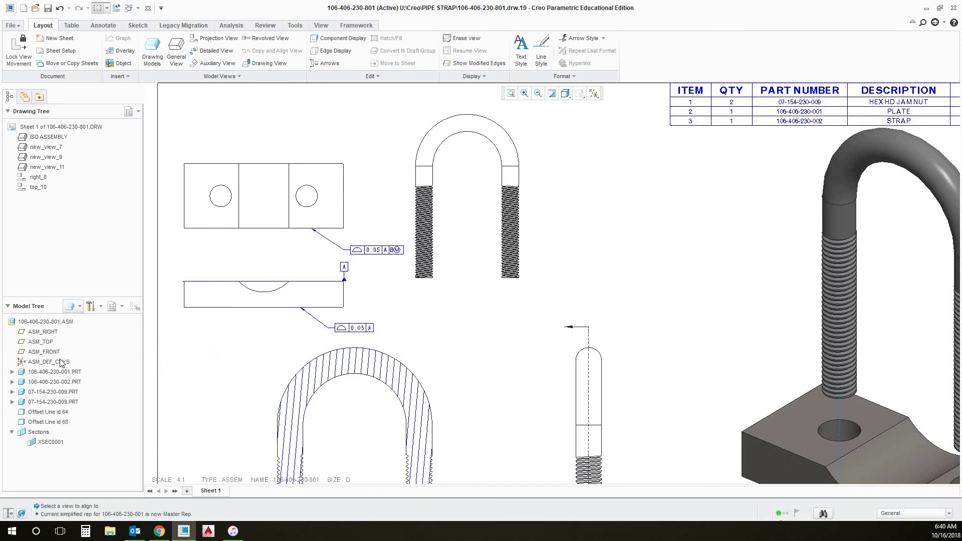
{"action": "left_click", "coordinate": [58, 394]}
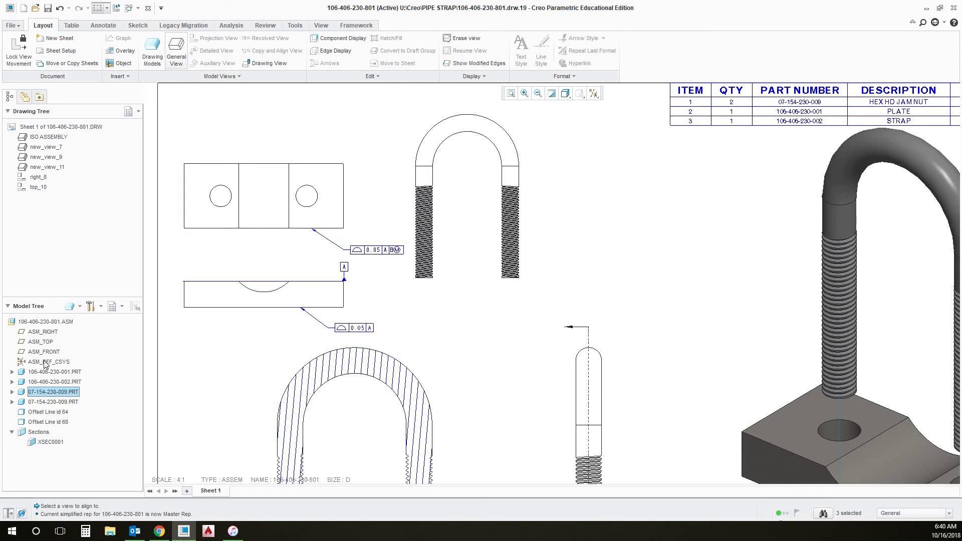
{"action": "right_click", "coordinate": [53, 392]}
{"action": "left_click", "coordinate": [98, 407]}
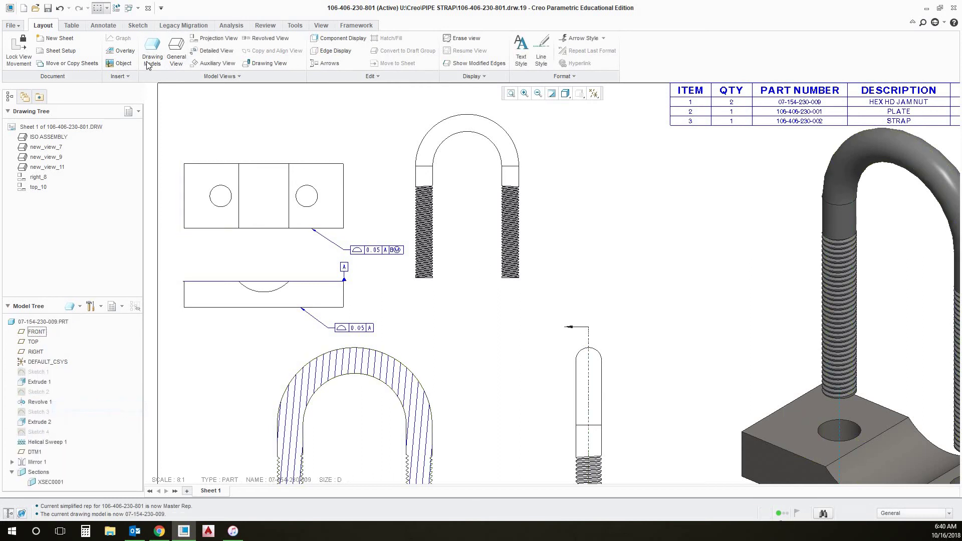
Place a general view of the hex jam nut right of the strap view, using the TOP orientation.
{"action": "left_click", "coordinate": [176, 50]}
{"action": "left_click", "coordinate": [484, 328]}
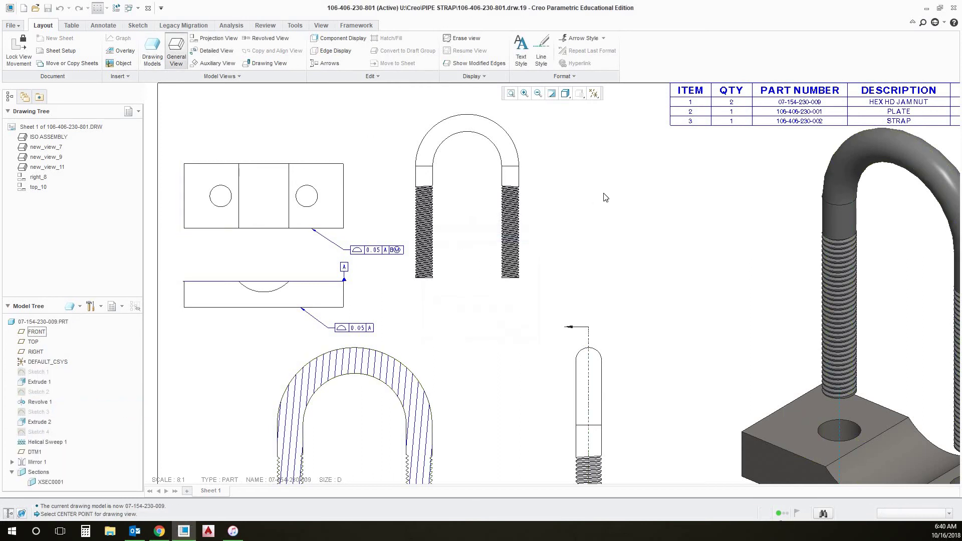
{"action": "left_click", "coordinate": [603, 196]}
{"action": "left_click", "coordinate": [780, 246]}
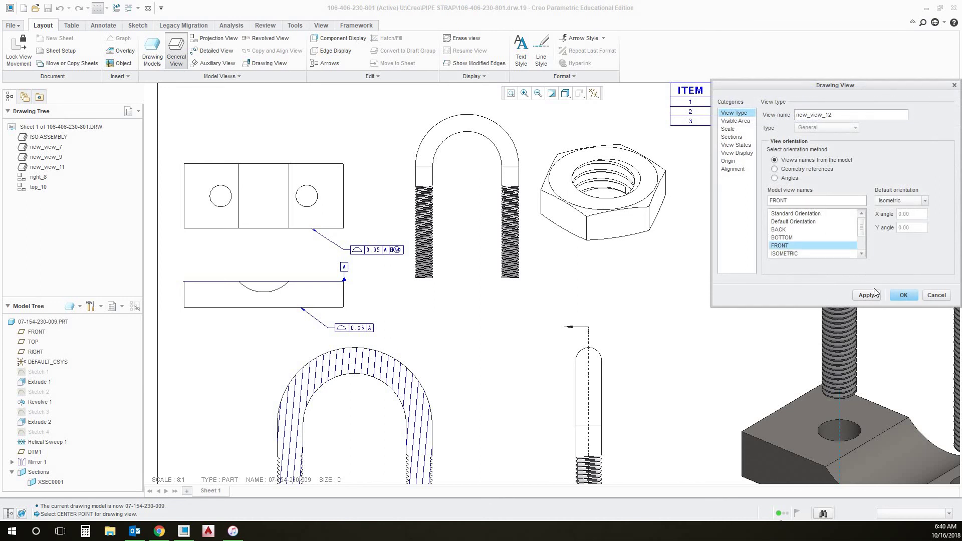
{"action": "left_click", "coordinate": [866, 295]}
{"action": "scroll", "coordinate": [820, 236], "scroll_direction": "down", "scroll_amount": 1}
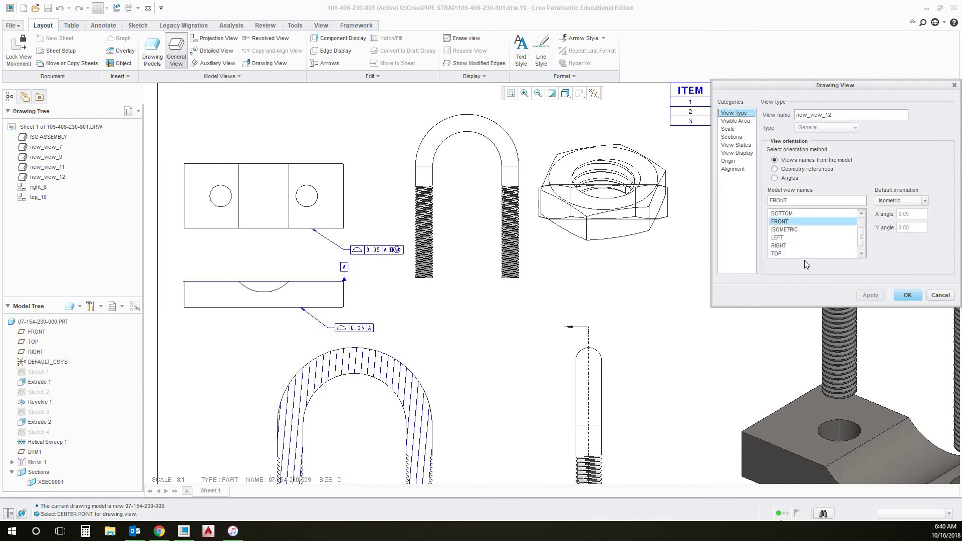
{"action": "left_click", "coordinate": [781, 254]}
{"action": "left_click", "coordinate": [869, 295]}
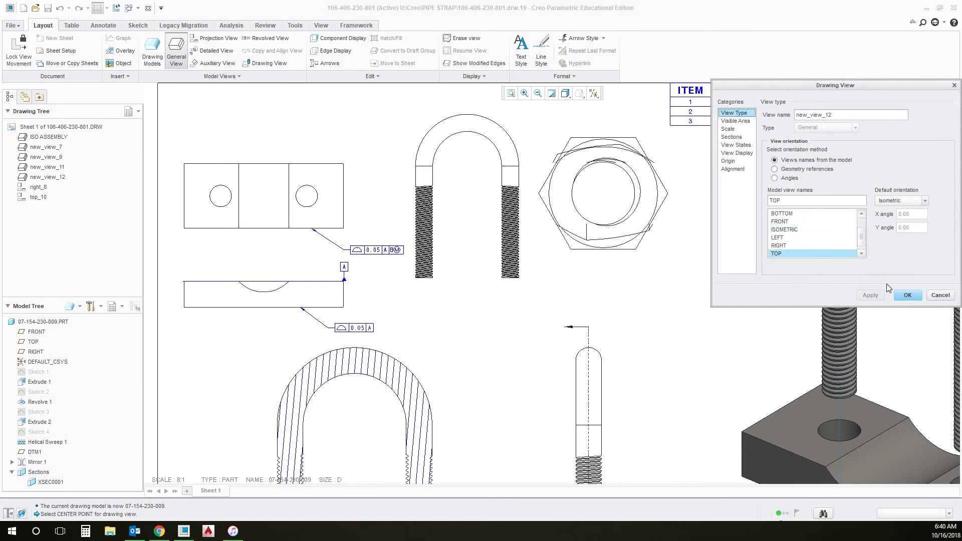
Set the nut view to a custom scale of 6 and delete its scale label.
{"action": "left_click", "coordinate": [729, 129]}
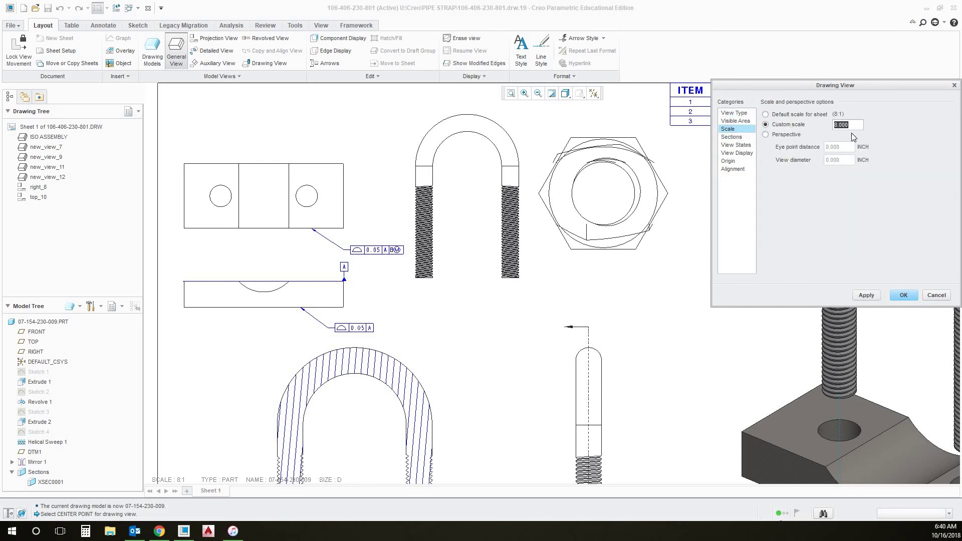
{"action": "type", "text": "6"}
{"action": "left_click", "coordinate": [864, 296]}
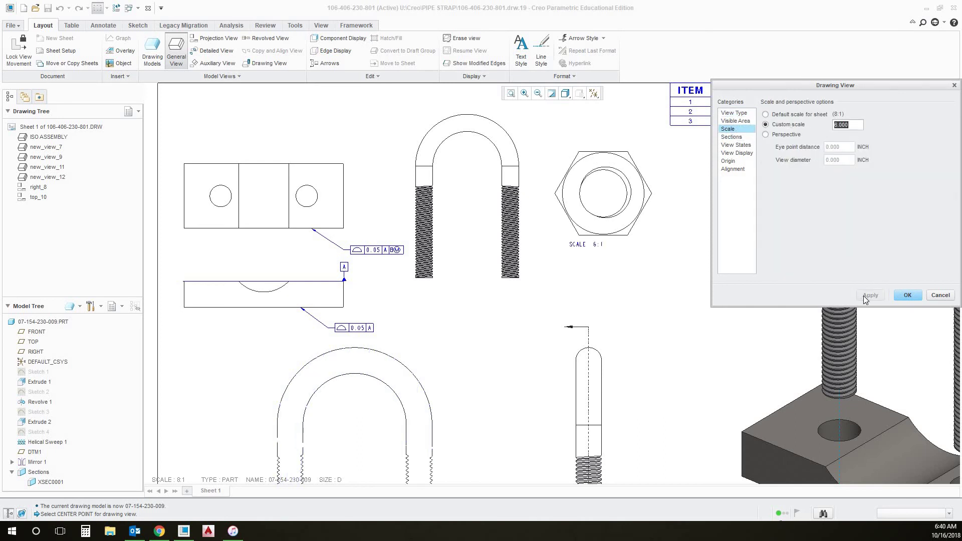
{"action": "left_click", "coordinate": [907, 296]}
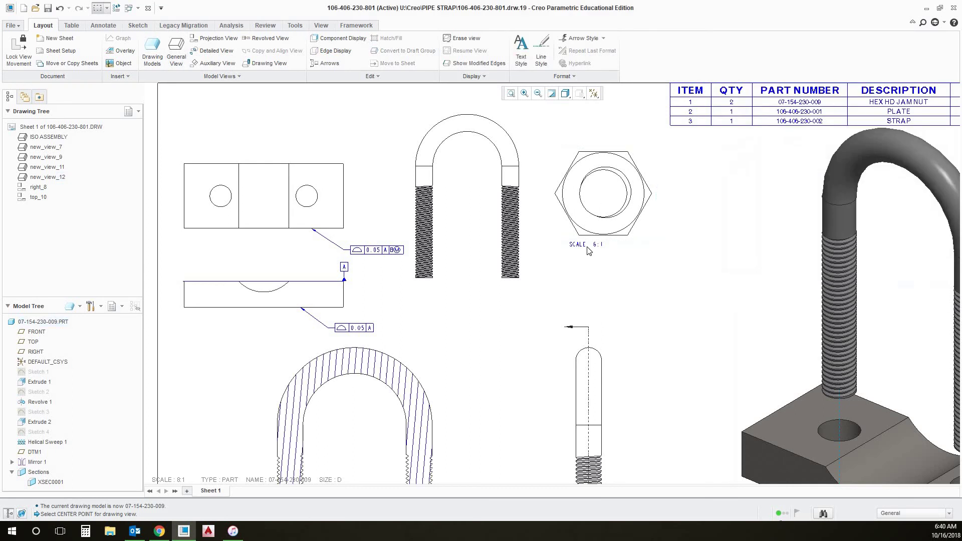
{"action": "left_click", "coordinate": [586, 244]}
{"action": "key", "text": "Delete"}
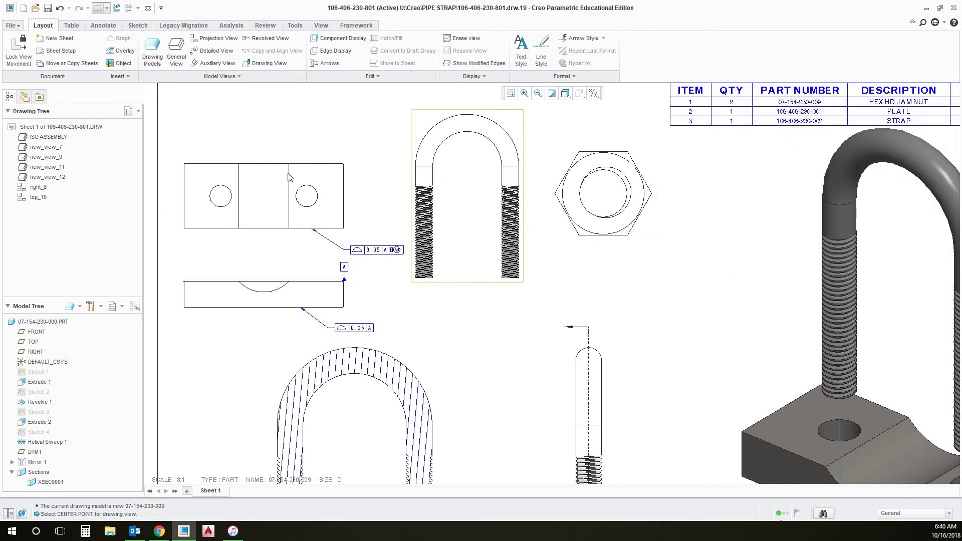
Show all of the model's dimension annotations on the plate's top view.
{"action": "left_click", "coordinate": [272, 228]}
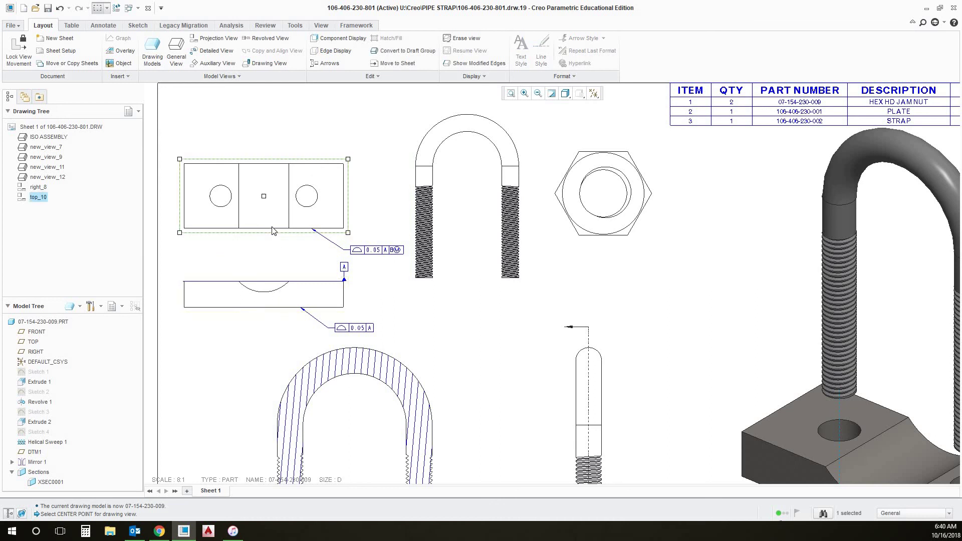
{"action": "right_click", "coordinate": [273, 227]}
{"action": "left_click", "coordinate": [328, 281]}
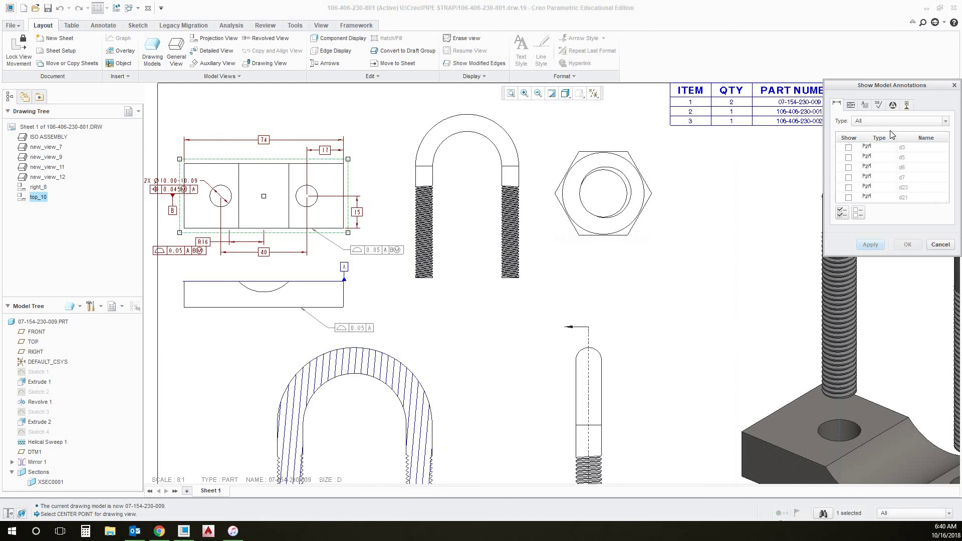
{"action": "left_click", "coordinate": [841, 213]}
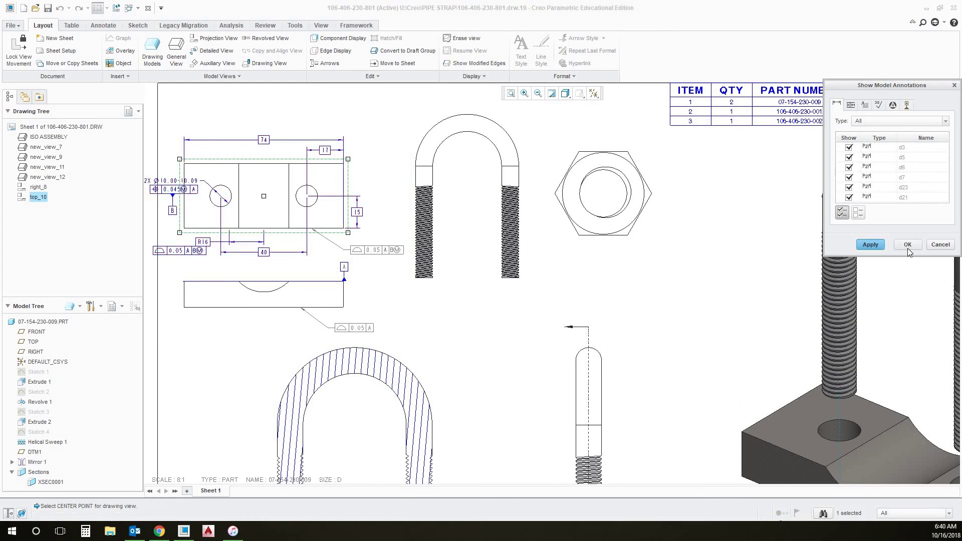
{"action": "left_click", "coordinate": [906, 245]}
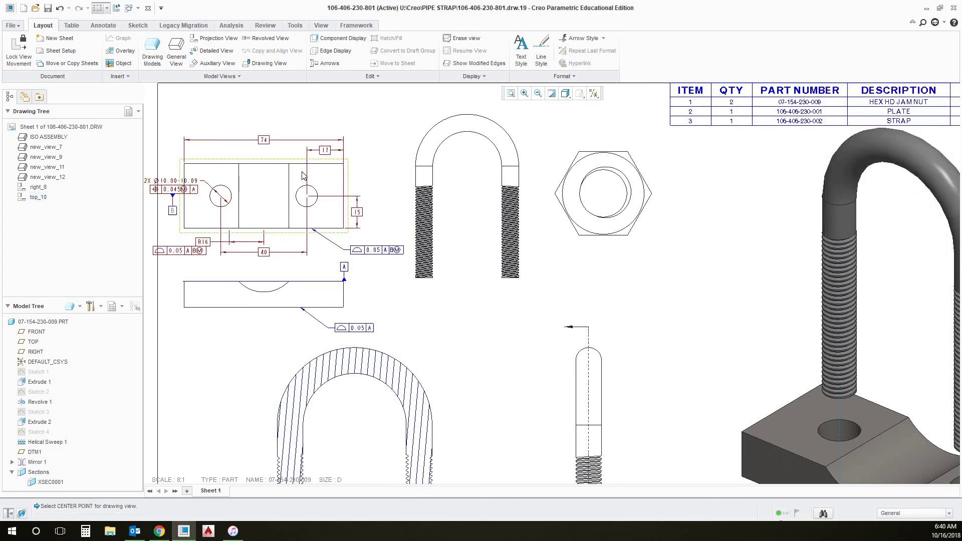
Move the plate views right, clear of the sheet border, and shift the strap view right to make room for the plate's annotations.
{"action": "left_click", "coordinate": [295, 287]}
{"action": "left_click_drag", "start_coordinate": [295, 287], "coordinate": [311, 287]}
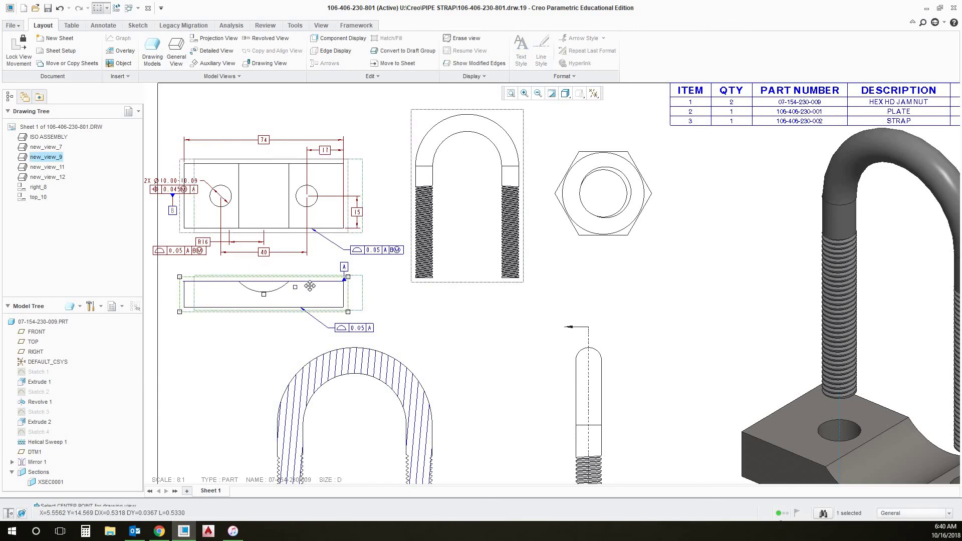
{"action": "left_click", "coordinate": [451, 302]}
{"action": "left_click", "coordinate": [454, 196]}
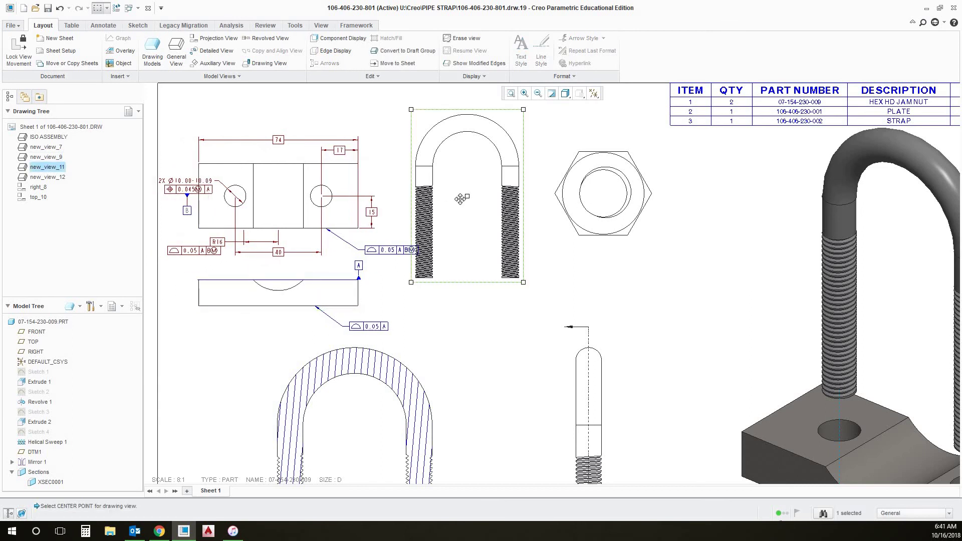
{"action": "left_click_drag", "start_coordinate": [465, 196], "coordinate": [476, 201]}
{"action": "left_click", "coordinate": [521, 334]}
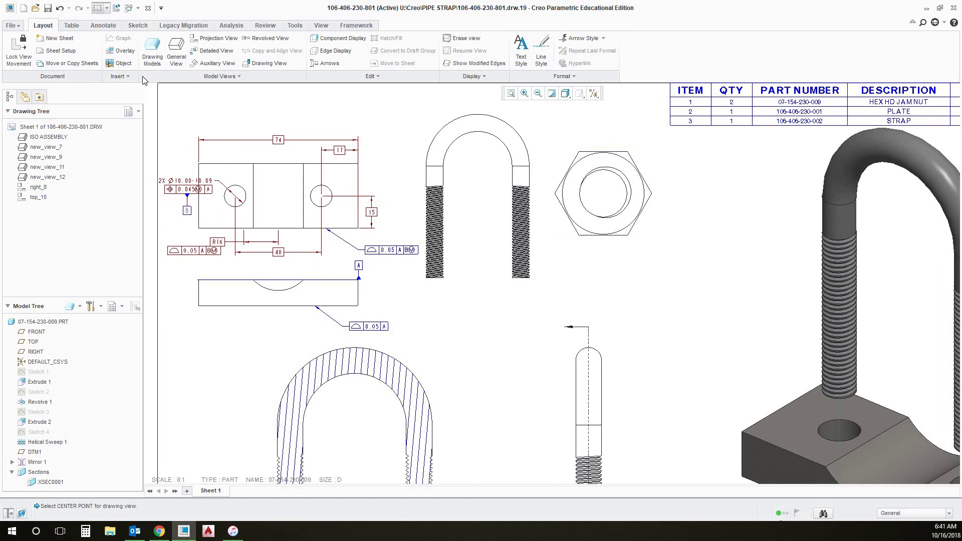
{"action": "left_click", "coordinate": [106, 26]}
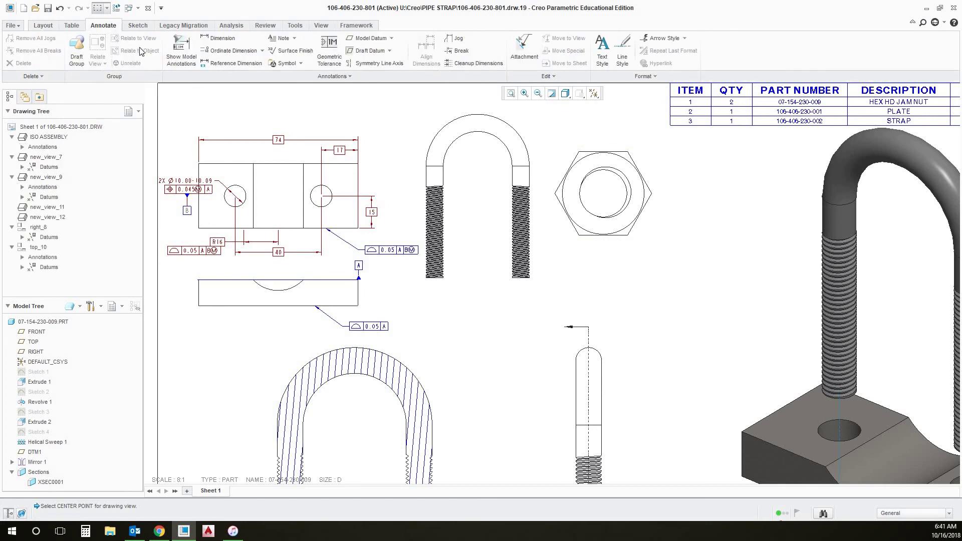
{"action": "left_click", "coordinate": [281, 38]}
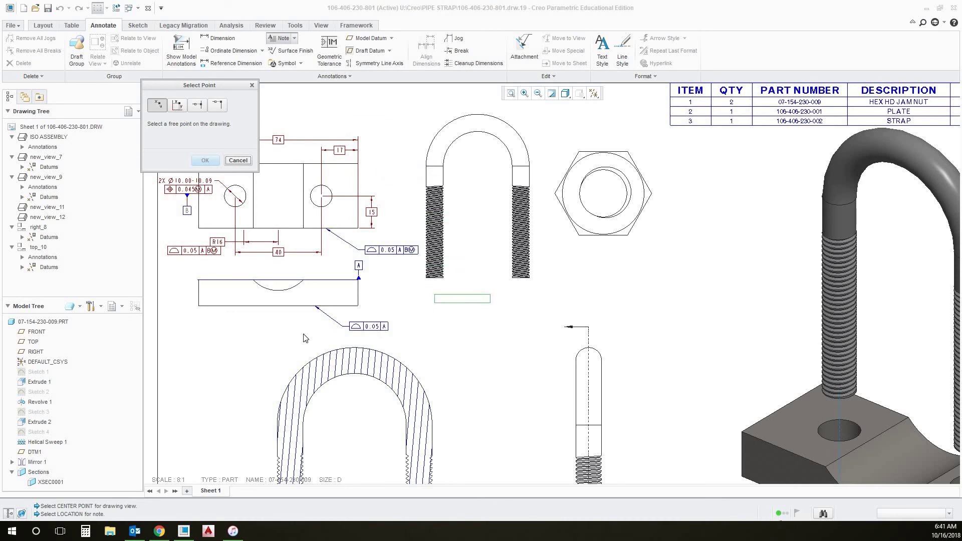
{"action": "left_click", "coordinate": [278, 341]}
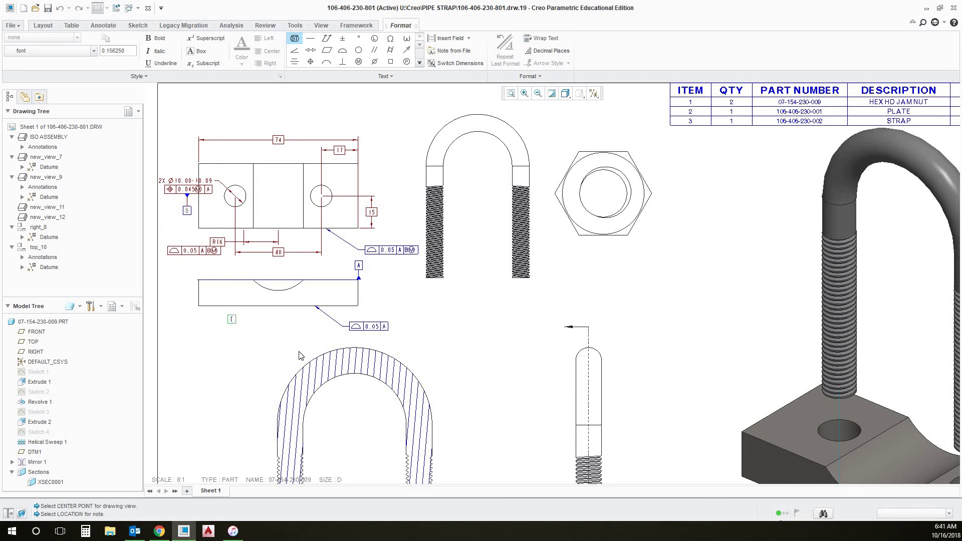
{"action": "type", "text": "PA"}
{"action": "scroll", "coordinate": [288, 332], "scroll_direction": "up", "scroll_amount": 2}
{"action": "left_click_drag", "start_coordinate": [316, 317], "coordinate": [236, 317]}
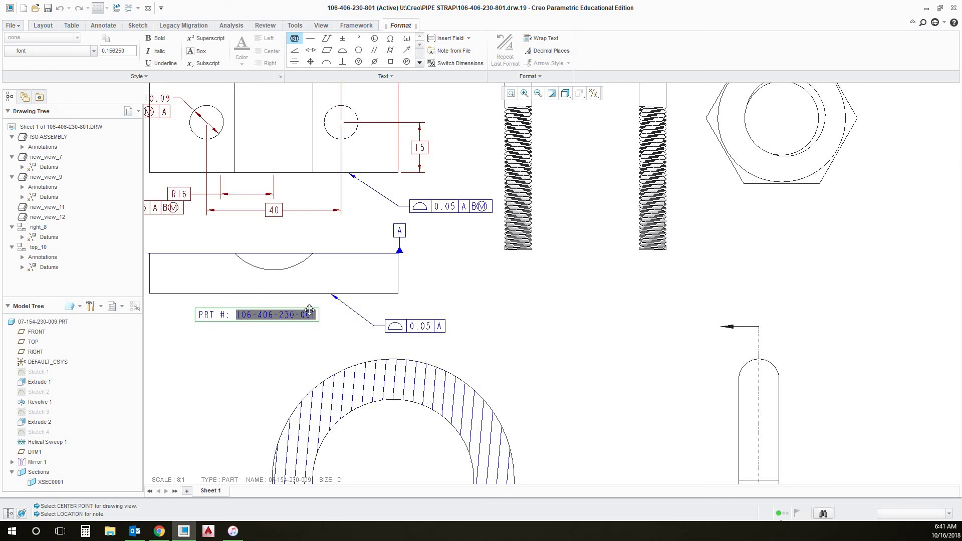
{"action": "left_click", "coordinate": [88, 51]}
{"action": "scroll", "coordinate": [73, 146], "scroll_direction": "down", "scroll_amount": 5}
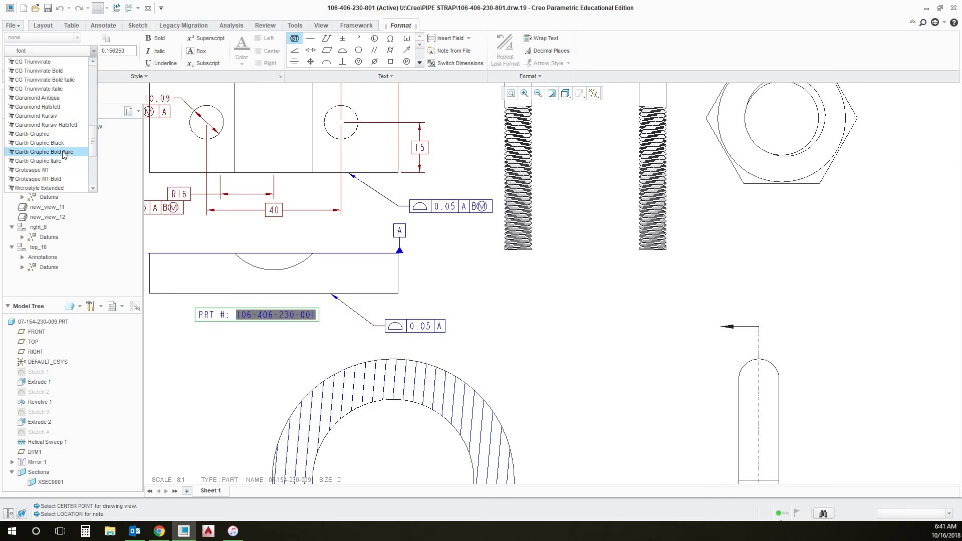
{"action": "left_click", "coordinate": [35, 170]}
{"action": "left_click", "coordinate": [237, 320]}
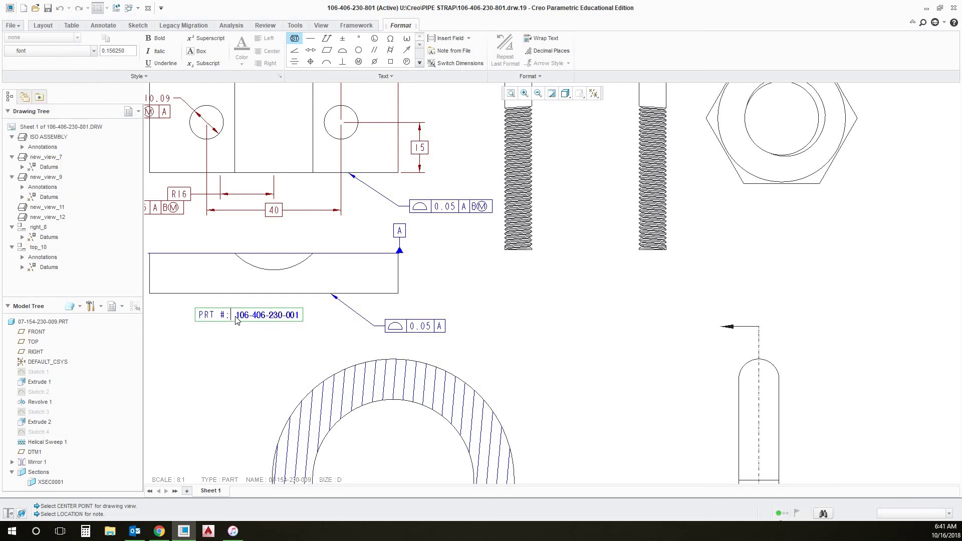
Set the font of the "PRT #:" label in the plate's note to Grotesque MT Bold.
{"action": "left_click_drag", "start_coordinate": [200, 315], "coordinate": [230, 315]}
{"action": "left_click", "coordinate": [81, 51]}
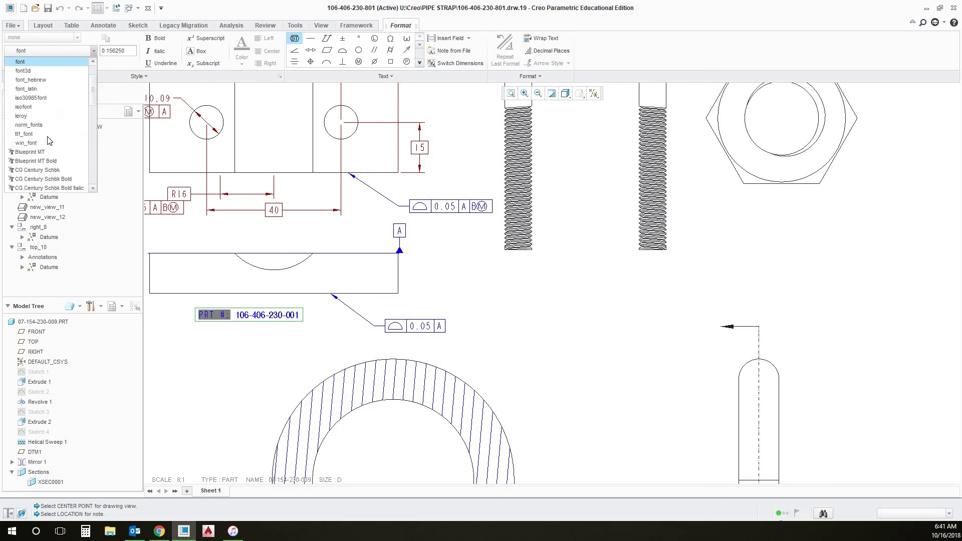
{"action": "scroll", "coordinate": [51, 147], "scroll_direction": "down", "scroll_amount": 3}
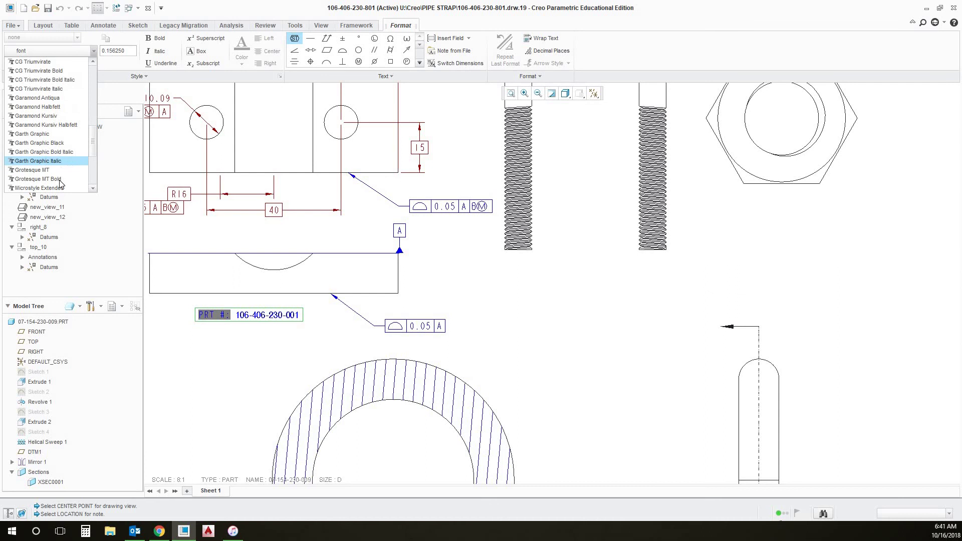
{"action": "left_click", "coordinate": [52, 178]}
Set the text height of the whole plate note to 0.25 and finish editing it.
{"action": "double_click", "coordinate": [261, 317]}
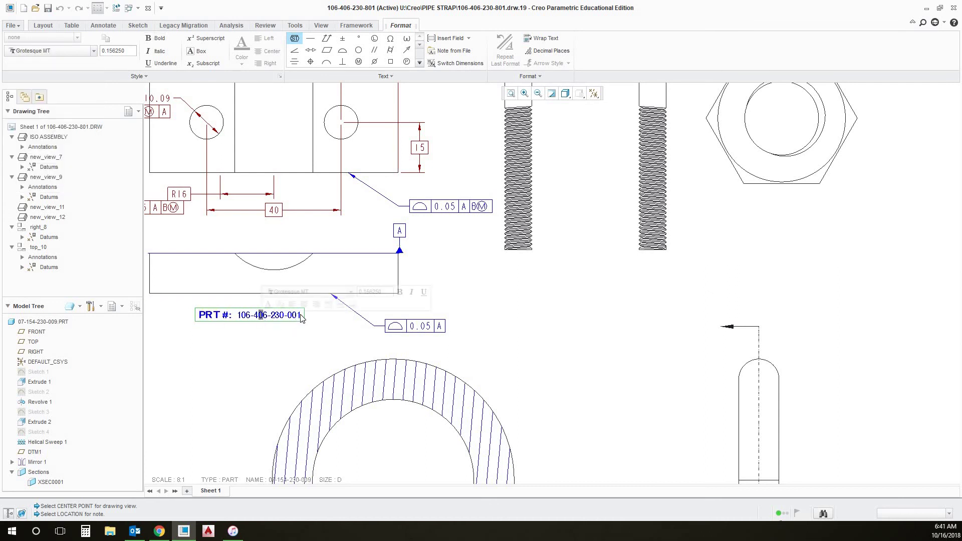
{"action": "left_click", "coordinate": [301, 316]}
{"action": "left_click_drag", "start_coordinate": [210, 315], "coordinate": [195, 313]}
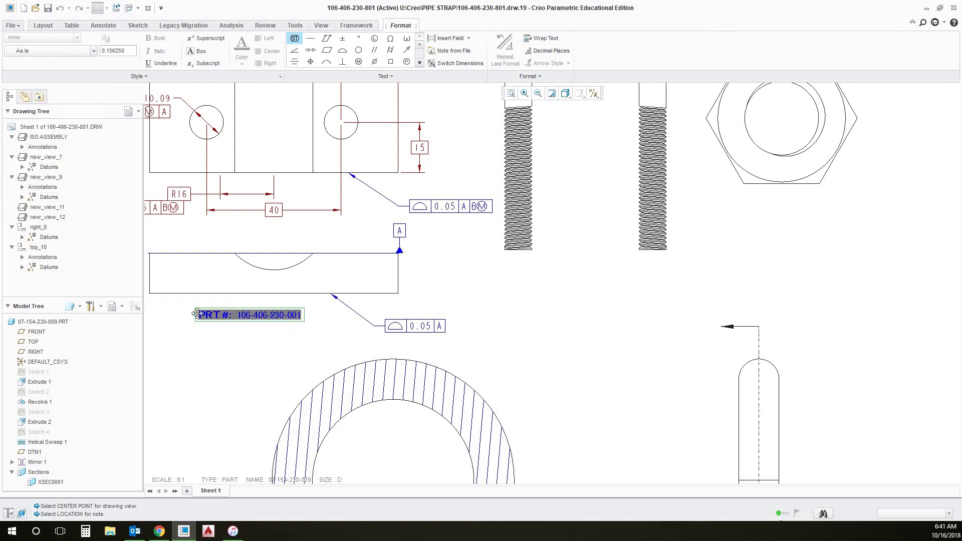
{"action": "left_click", "coordinate": [111, 51]}
{"action": "type", "text": "0.25"}
{"action": "key", "text": "Return"}
{"action": "left_click", "coordinate": [503, 306]}
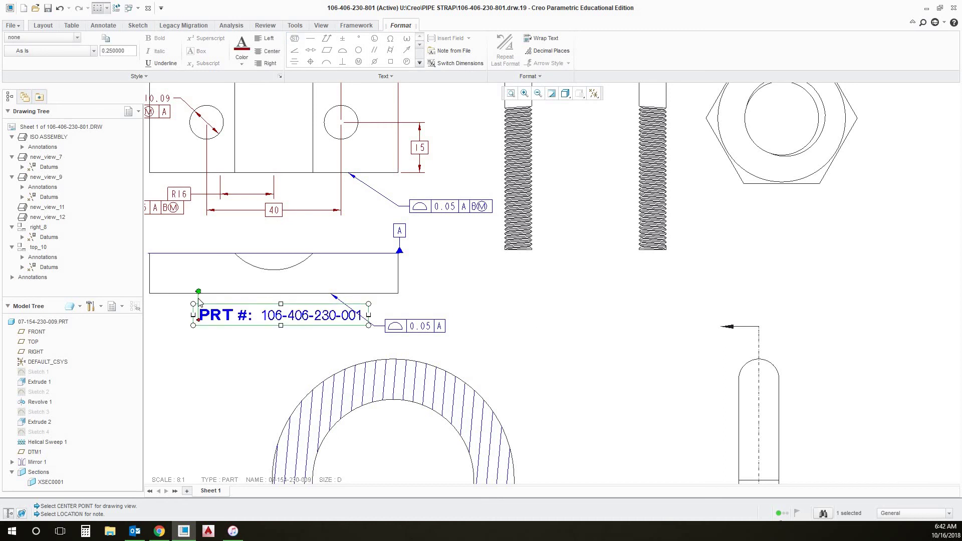
Shift the plate's note left beneath the front view, clear of the profile tolerance leader.
{"action": "scroll", "coordinate": [199, 299], "scroll_direction": "up", "scroll_amount": 2}
{"action": "left_click", "coordinate": [210, 340]}
{"action": "left_click", "coordinate": [204, 311]}
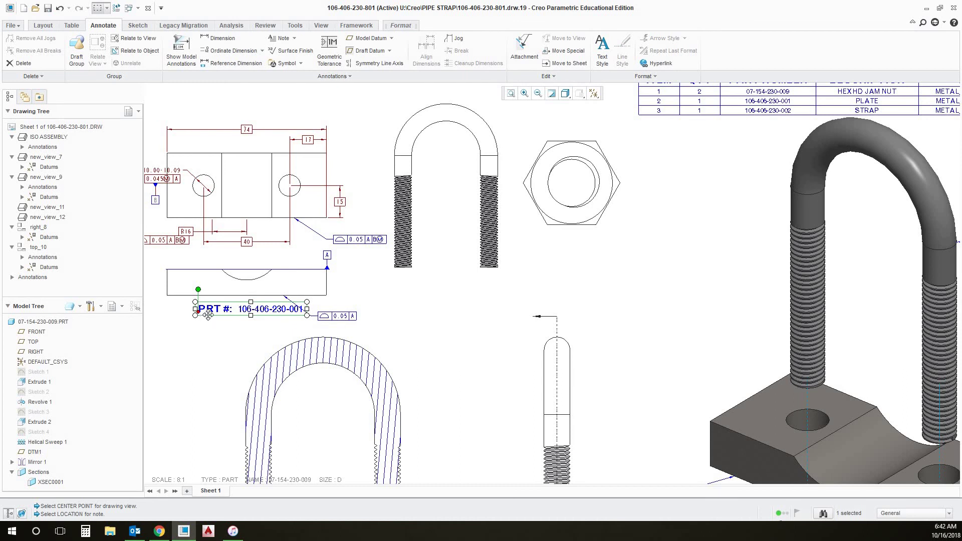
{"action": "left_click_drag", "start_coordinate": [203, 320], "coordinate": [185, 322]}
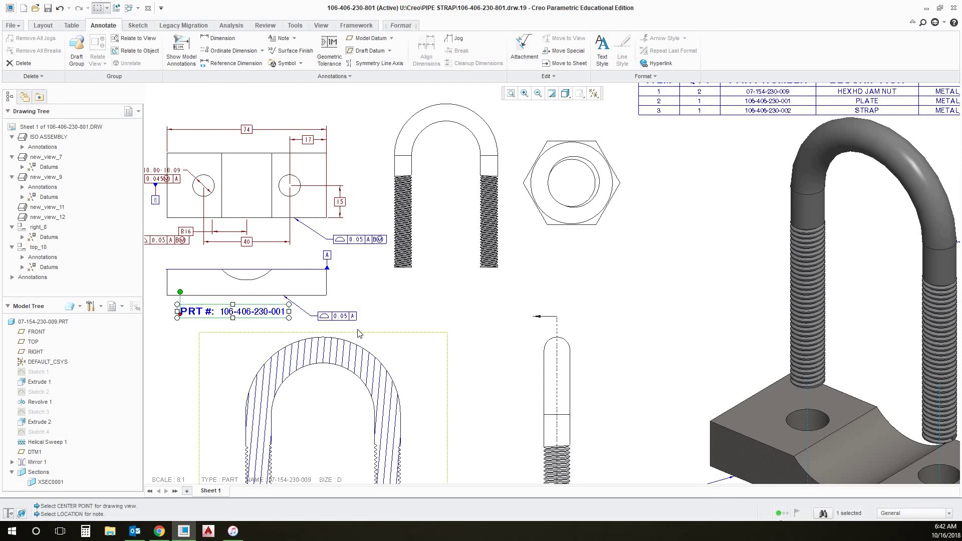
{"action": "left_click", "coordinate": [398, 306]}
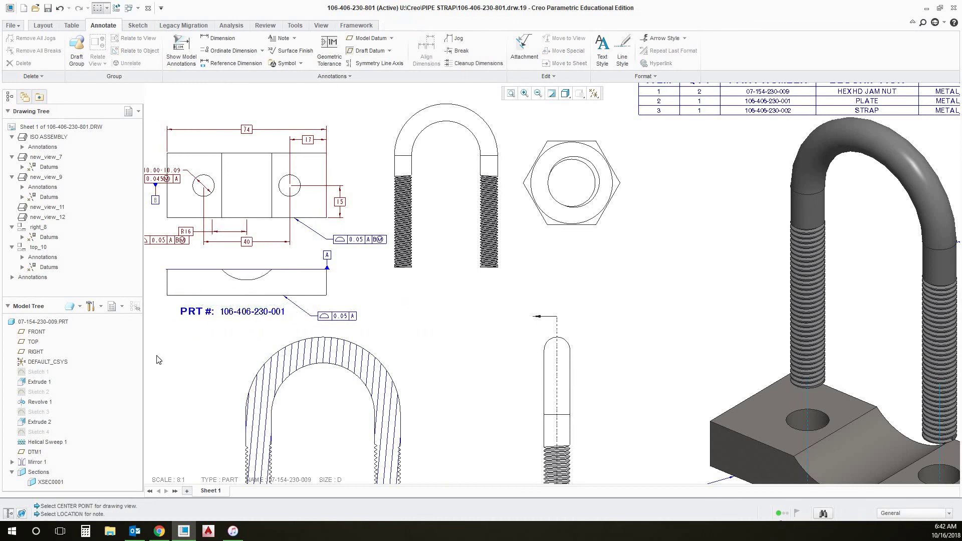
Append "SCALE:" in capitals after the part number in the plate's note.
{"action": "left_click", "coordinate": [208, 314]}
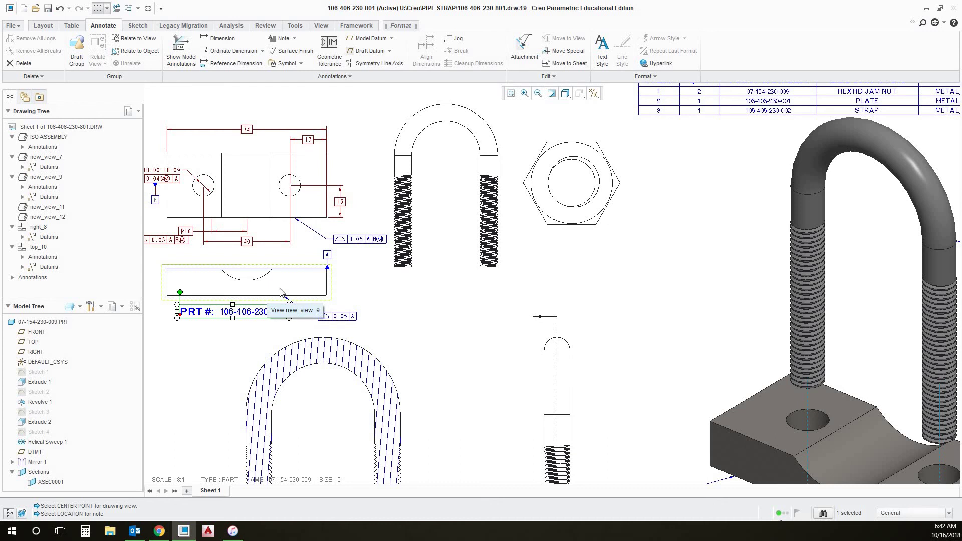
{"action": "double_click", "coordinate": [210, 316]}
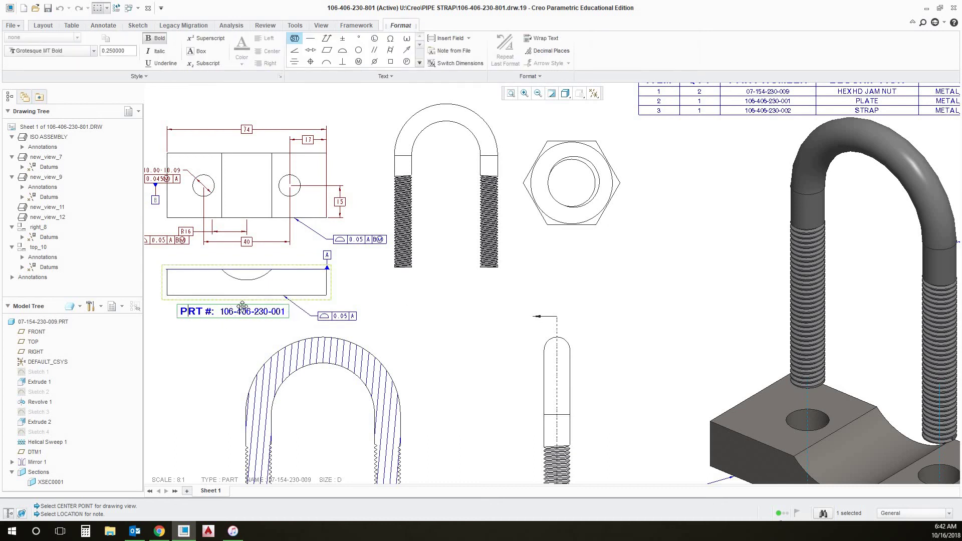
{"action": "left_click_drag", "start_coordinate": [235, 318], "coordinate": [234, 320]}
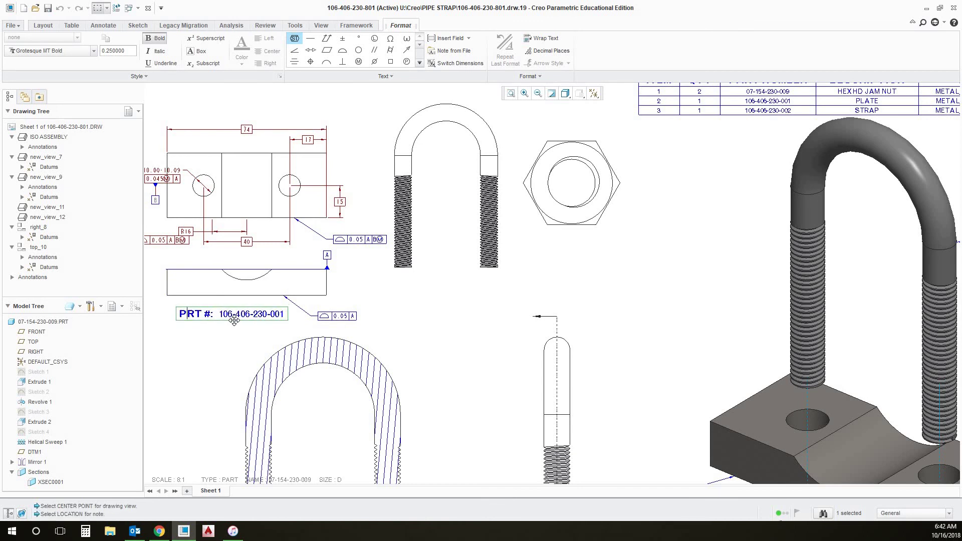
{"action": "left_click", "coordinate": [283, 315]}
{"action": "type", "text": "sCA"}
{"action": "key", "text": "BackSpace"}
{"action": "key", "text": "BackSpace"}
{"action": "key", "text": "BackSpace"}
{"action": "type", "text": "Scal"}
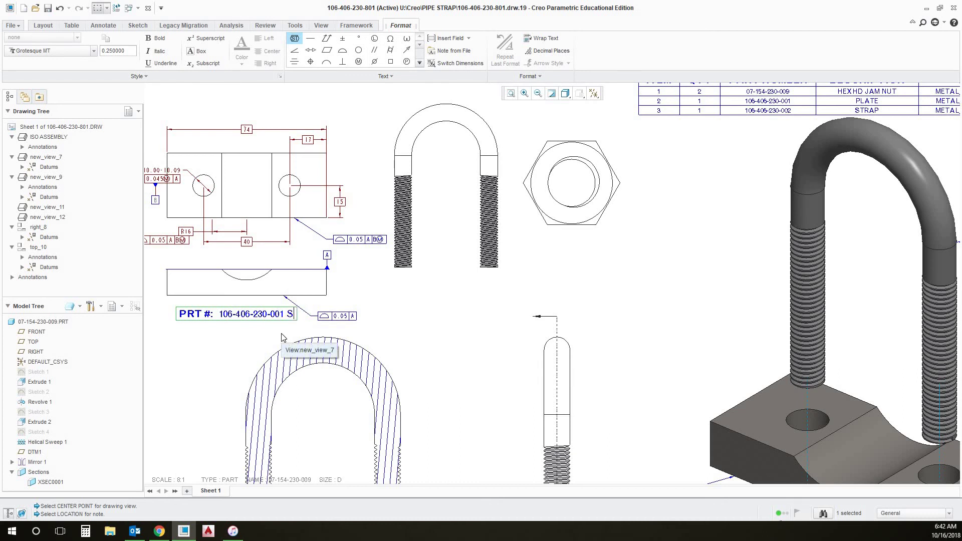
{"action": "key", "text": "BackSpace"}
{"action": "key", "text": "BackSpace"}
{"action": "key", "text": "BackSpace"}
{"action": "type", "text": "CALE"}
{"action": "left_click", "coordinate": [337, 292]}
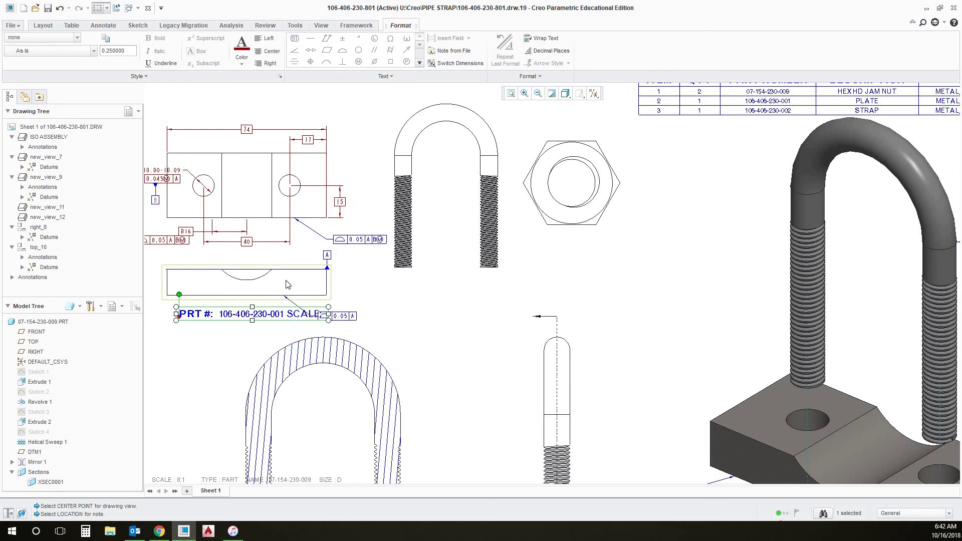
Look up the plate front view's scale, move the note lower and complete its scale text with 2:1.
{"action": "left_click", "coordinate": [285, 280]}
{"action": "right_click", "coordinate": [285, 280]}
{"action": "left_click", "coordinate": [317, 382]}
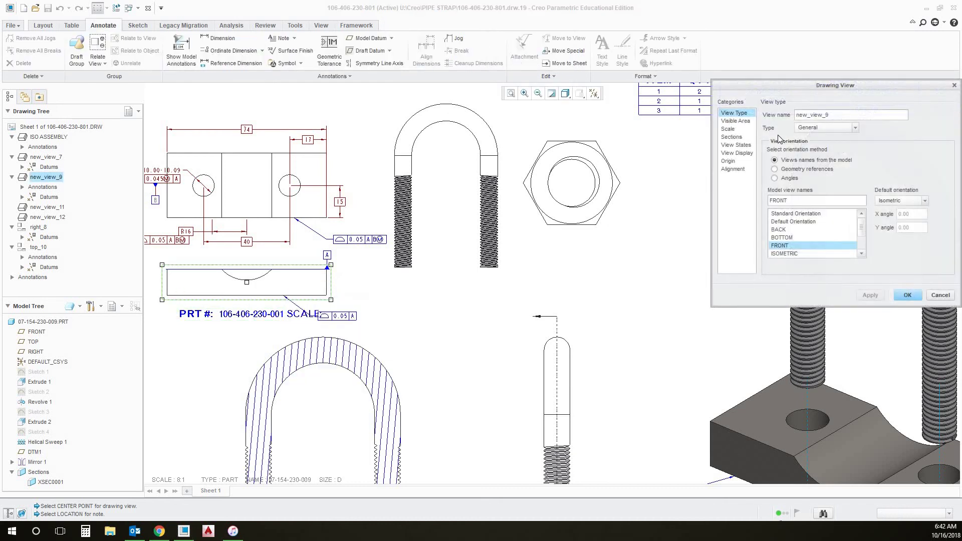
{"action": "left_click", "coordinate": [729, 129]}
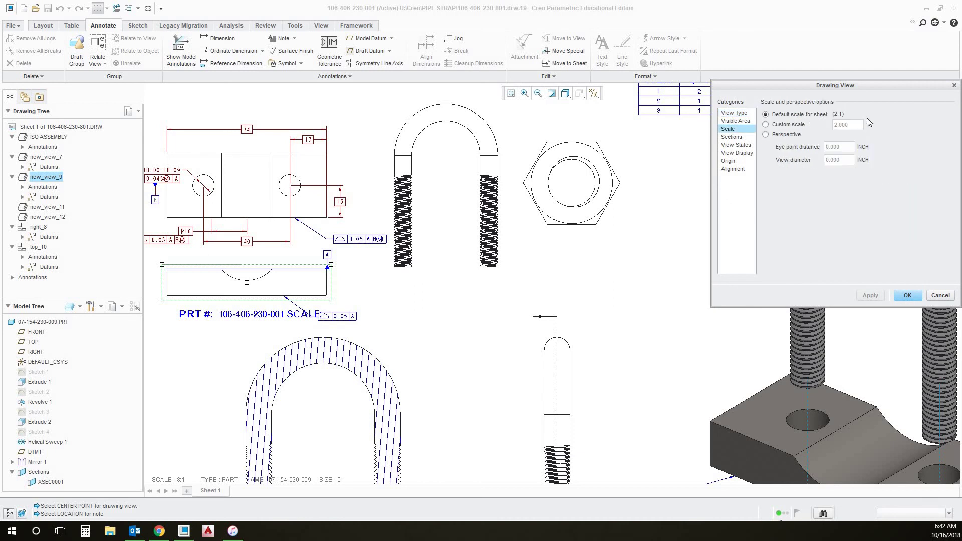
{"action": "left_click", "coordinate": [908, 296]}
{"action": "left_click", "coordinate": [260, 317]}
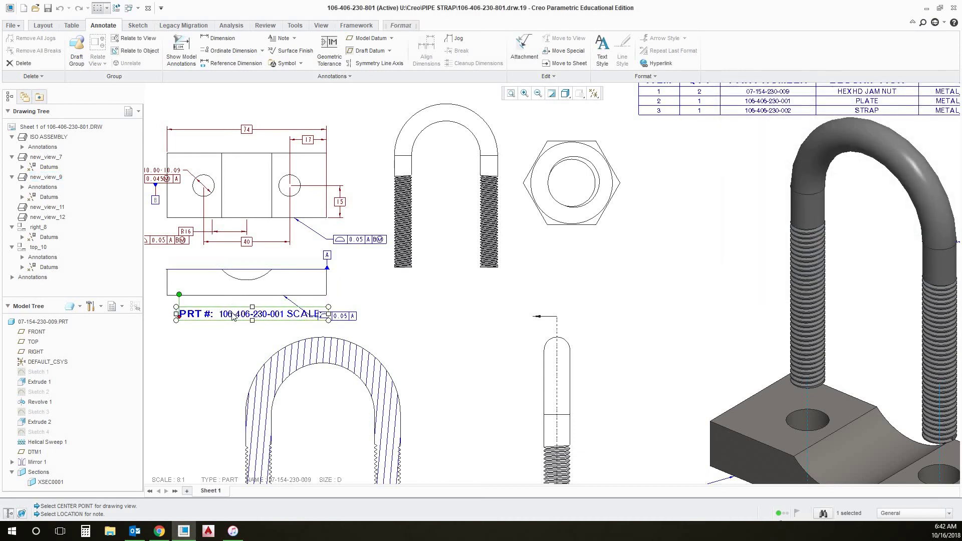
{"action": "double_click", "coordinate": [232, 315]}
{"action": "left_click_drag", "start_coordinate": [211, 330], "coordinate": [188, 345]}
{"action": "double_click", "coordinate": [303, 329]}
{"action": "type", "text": "2"}
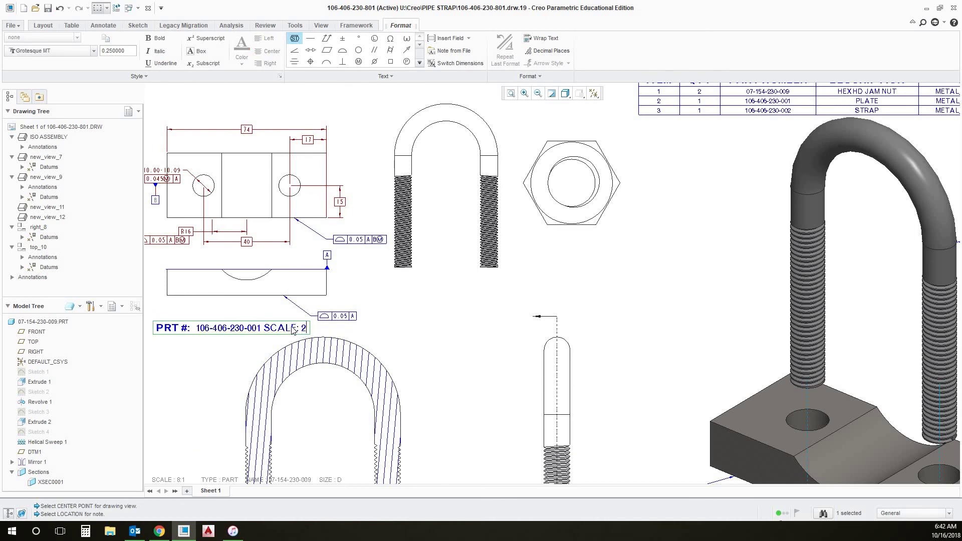
{"action": "type", "text": ":1"}
Set the font of the word "SCALE:" in the plate's note to Grotesque MT Bold.
{"action": "left_click_drag", "start_coordinate": [294, 331], "coordinate": [299, 331]}
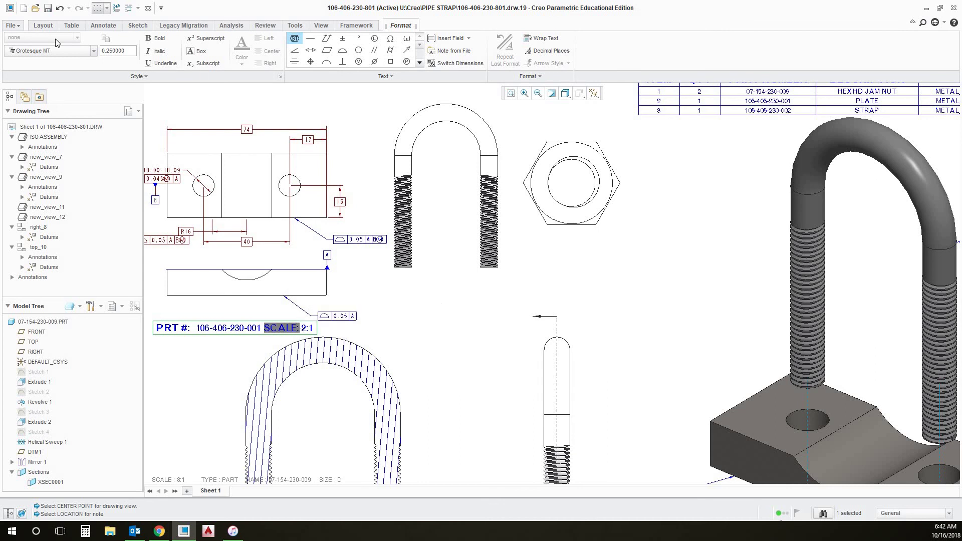
{"action": "left_click", "coordinate": [93, 51]}
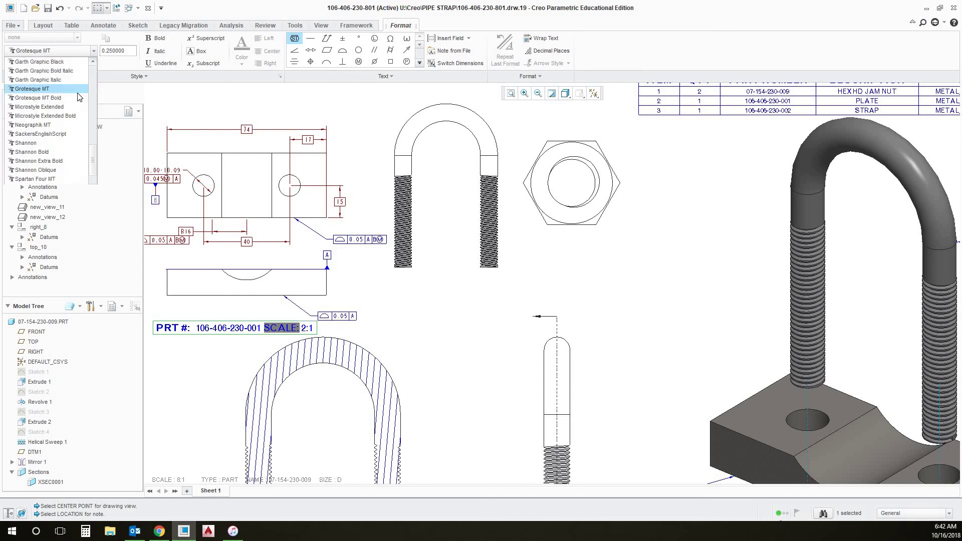
{"action": "left_click", "coordinate": [38, 98]}
{"action": "left_click", "coordinate": [387, 321]}
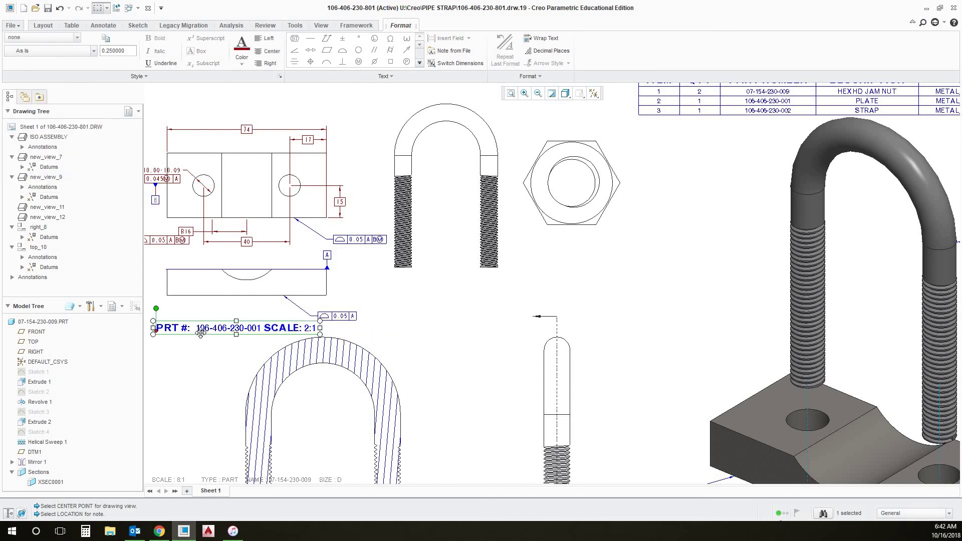
Move the front view's profile tolerance frame up and right, and center the part note beneath the view.
{"action": "left_click", "coordinate": [353, 317]}
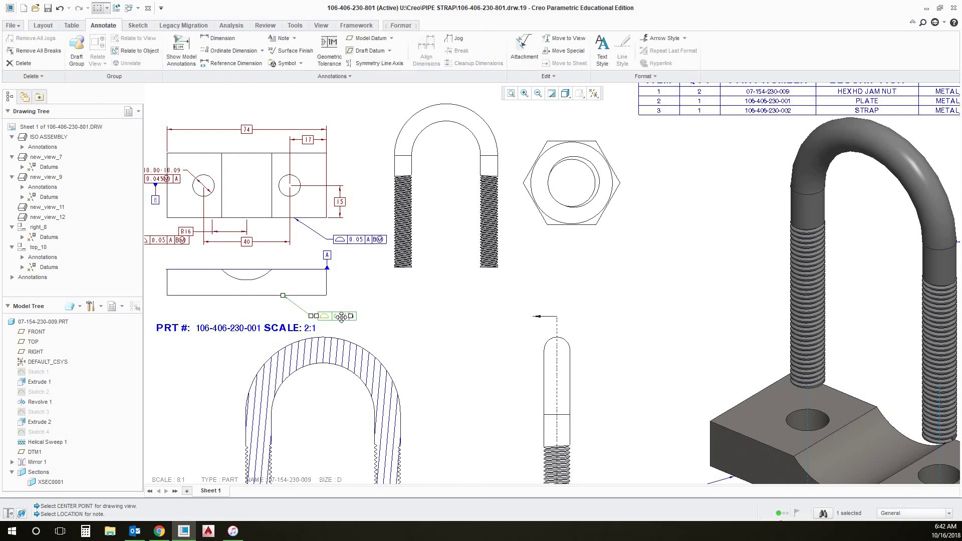
{"action": "left_click_drag", "start_coordinate": [344, 317], "coordinate": [364, 307]}
{"action": "left_click", "coordinate": [245, 323]}
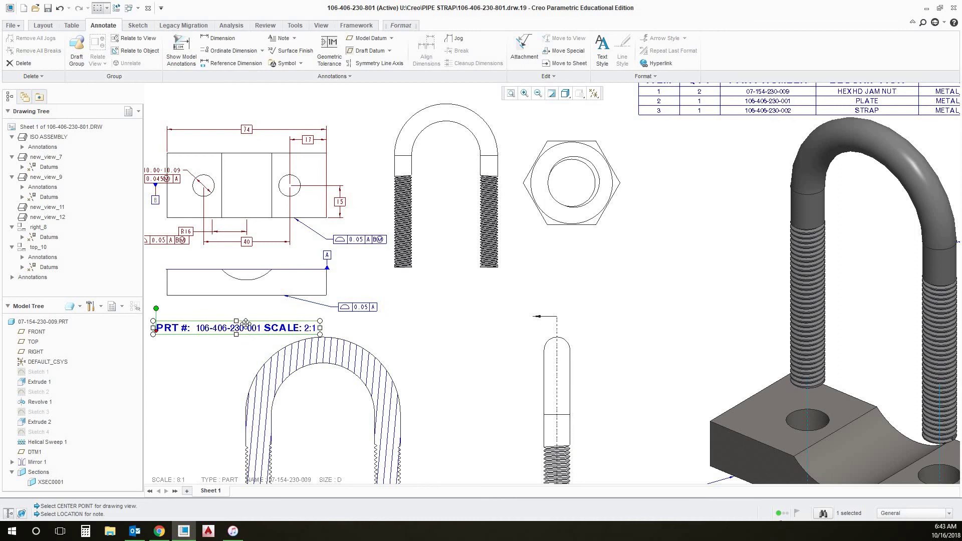
{"action": "left_click_drag", "start_coordinate": [249, 323], "coordinate": [287, 309]}
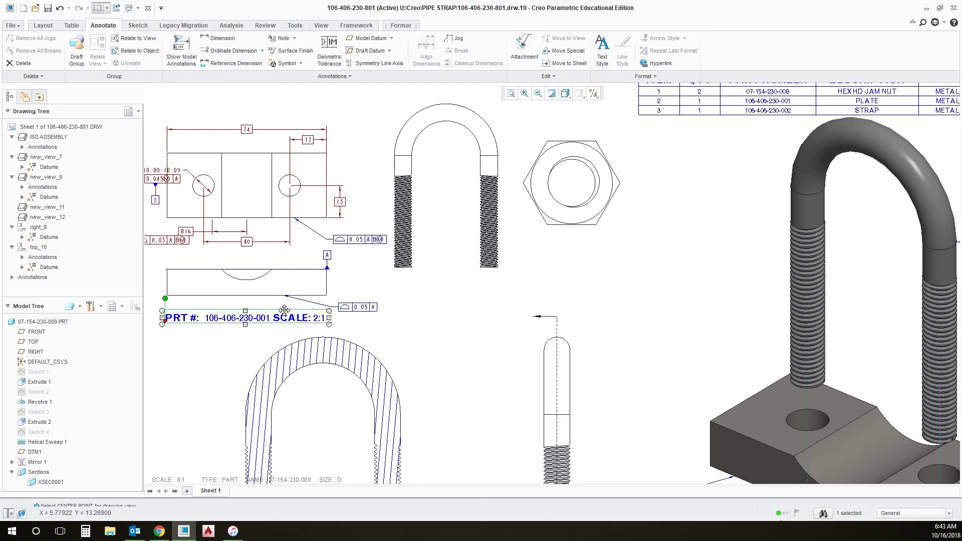
{"action": "left_click", "coordinate": [383, 344]}
Slide the profile tolerance's leader arrow along the front view's lower edge to near the plate's right corner.
{"action": "scroll", "coordinate": [306, 304], "scroll_direction": "up", "scroll_amount": 3}
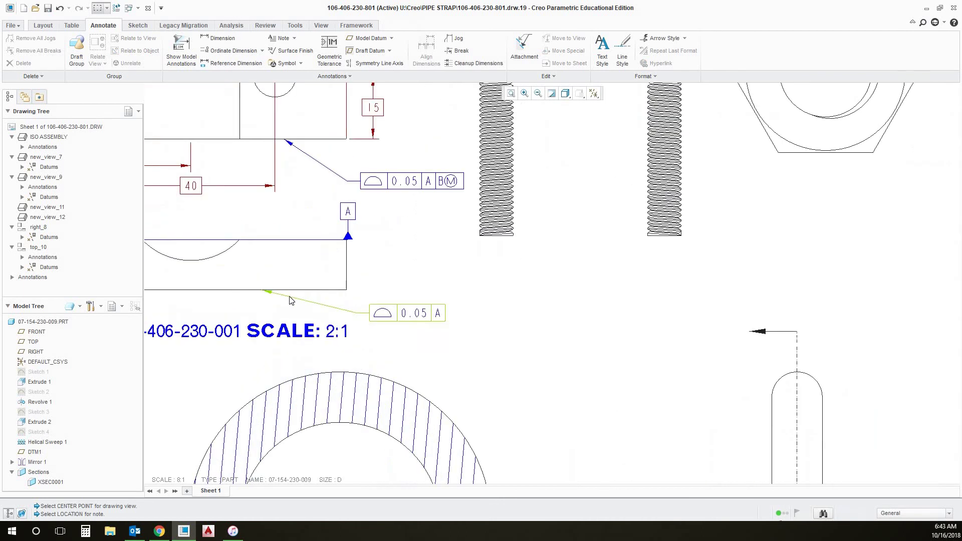
{"action": "left_click", "coordinate": [306, 300]}
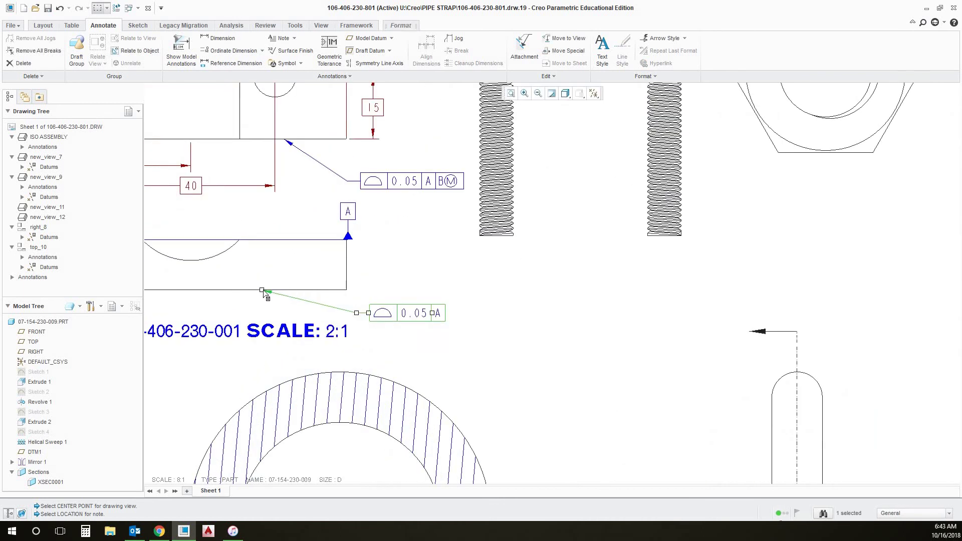
{"action": "left_click", "coordinate": [319, 297]}
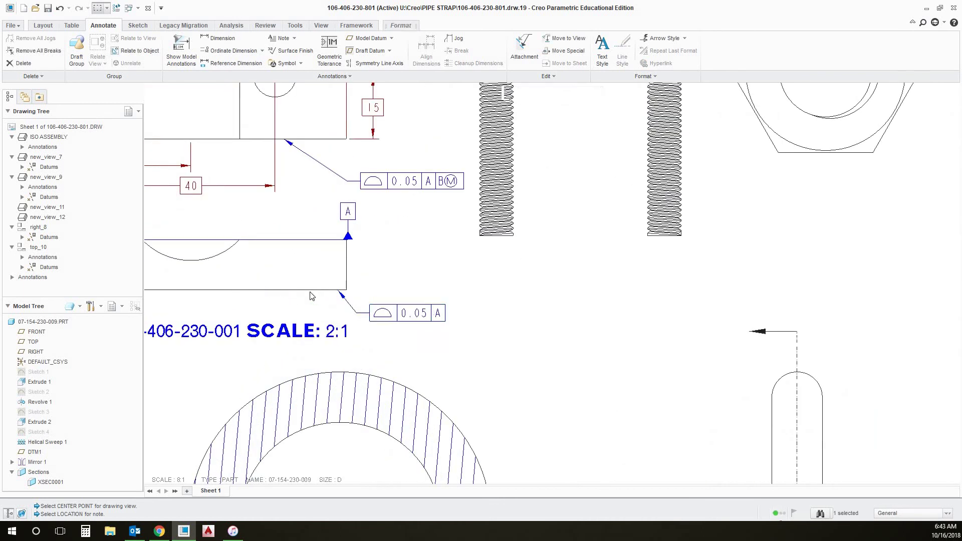
{"action": "scroll", "coordinate": [370, 307], "scroll_direction": "down", "scroll_amount": 2}
{"action": "scroll", "coordinate": [338, 291], "scroll_direction": "down", "scroll_amount": 1}
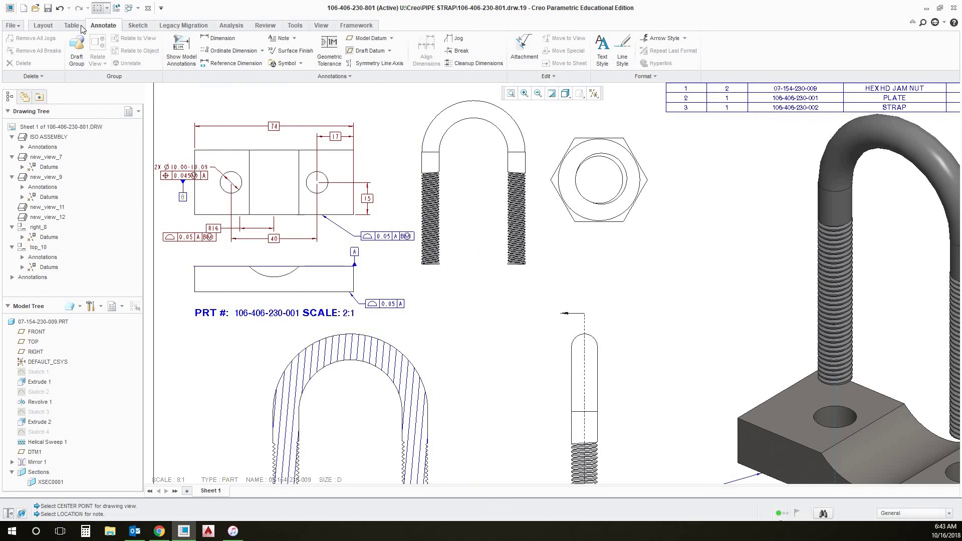
Extend datum A's line past the right end of the plate's front view.
{"action": "left_click", "coordinate": [274, 264]}
{"action": "left_click", "coordinate": [354, 261]}
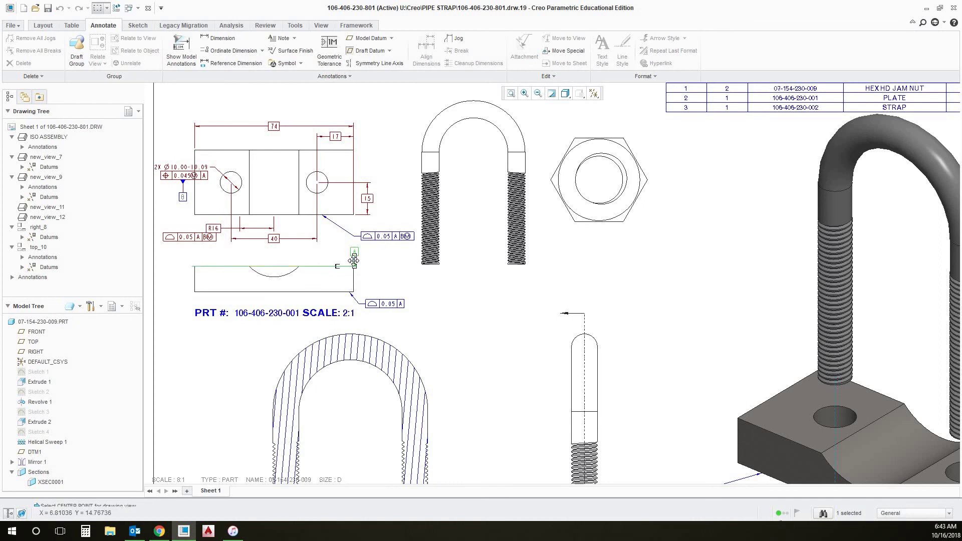
{"action": "left_click_drag", "start_coordinate": [354, 260], "coordinate": [353, 257]}
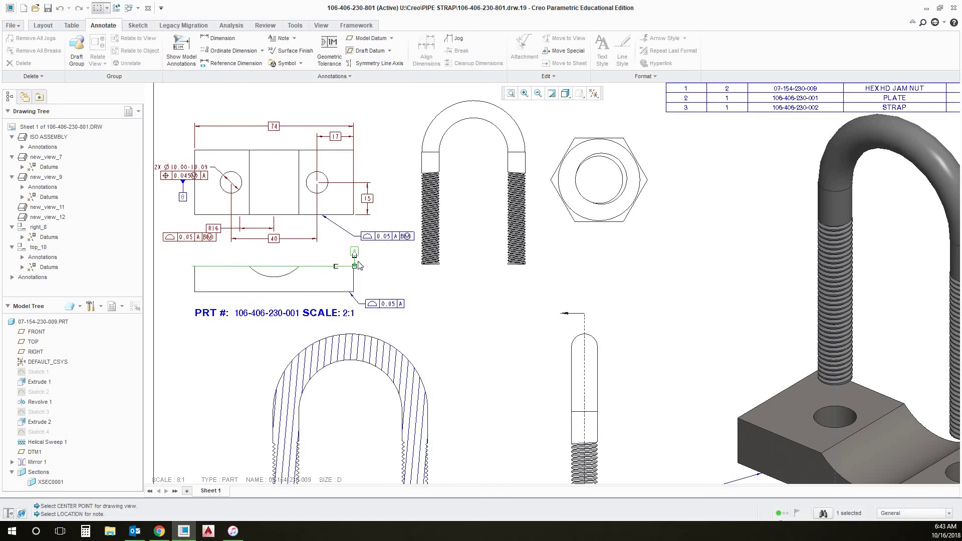
{"action": "left_click", "coordinate": [358, 264]}
{"action": "left_click", "coordinate": [354, 264]}
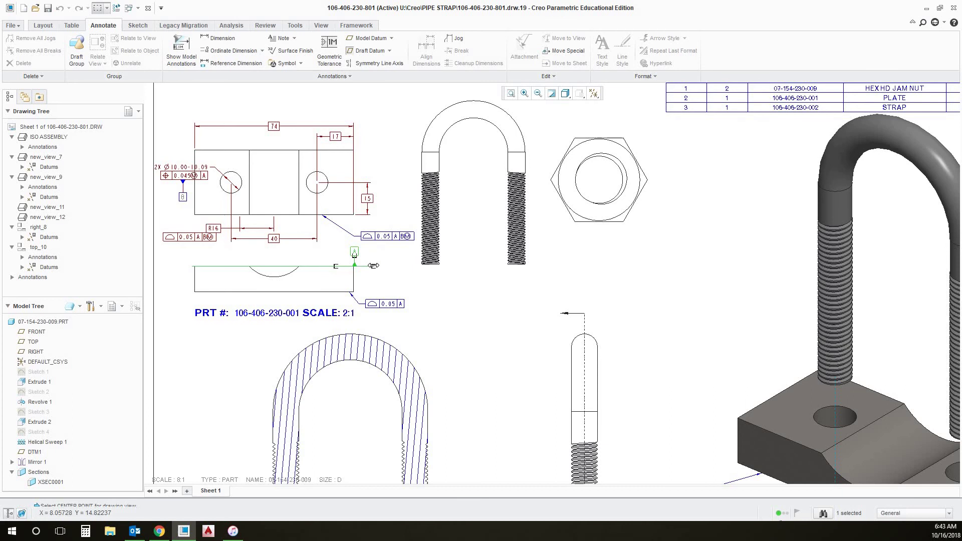
{"action": "left_click", "coordinate": [373, 266]}
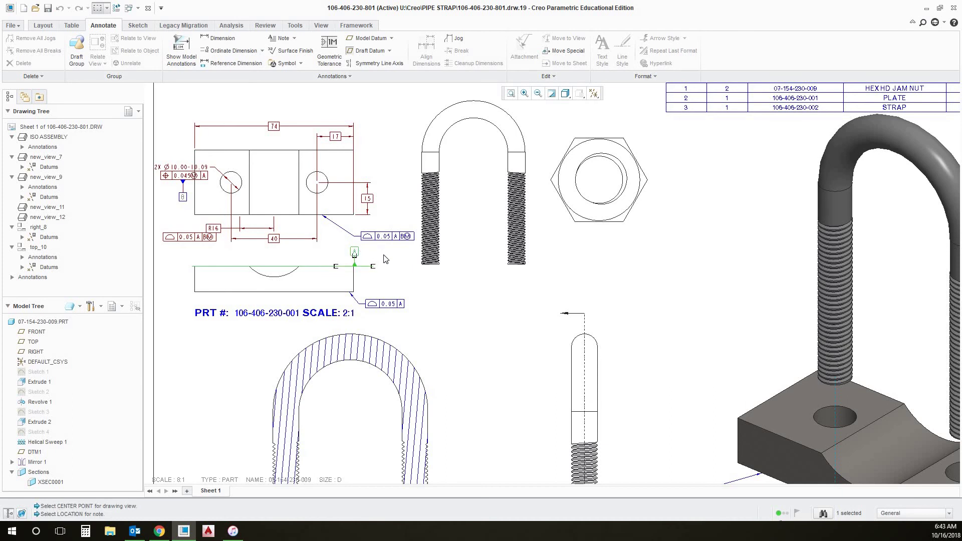
{"action": "left_click", "coordinate": [378, 261]}
Move the datum A symbol outward past the plate's right end and shorten its line to leave a gap from the edge.
{"action": "scroll", "coordinate": [377, 260], "scroll_direction": "down", "scroll_amount": 2}
{"action": "left_click", "coordinate": [338, 253]}
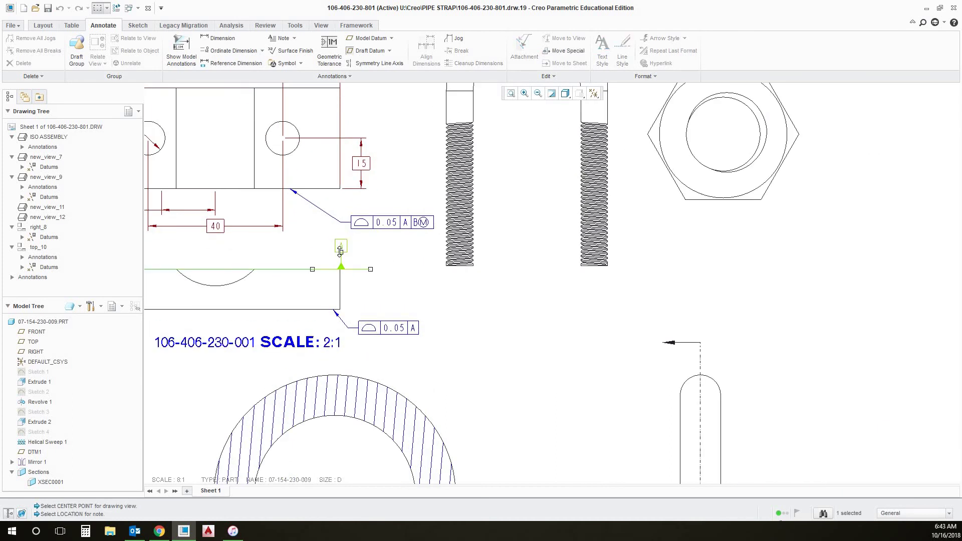
{"action": "left_click_drag", "start_coordinate": [339, 250], "coordinate": [369, 248]}
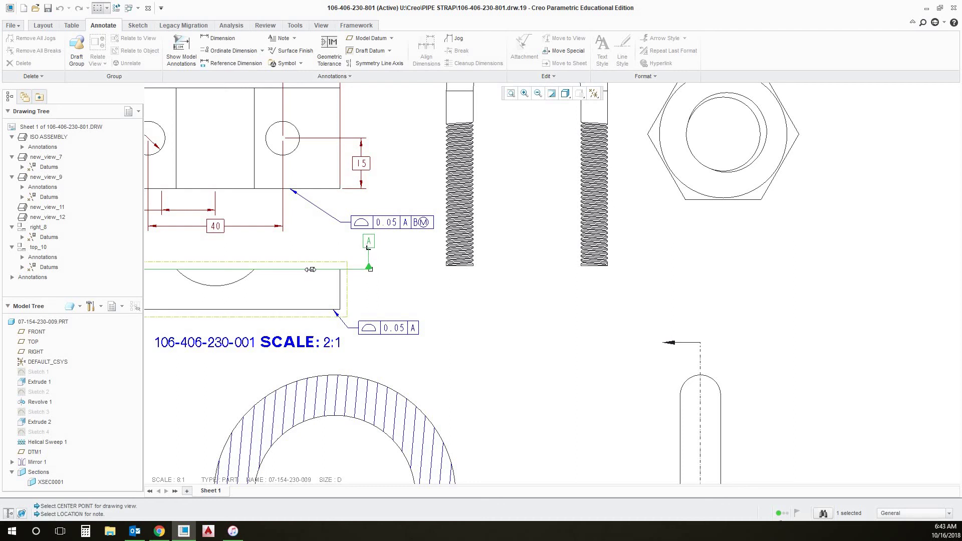
{"action": "left_click_drag", "start_coordinate": [311, 269], "coordinate": [345, 269]}
{"action": "left_click", "coordinate": [383, 282]}
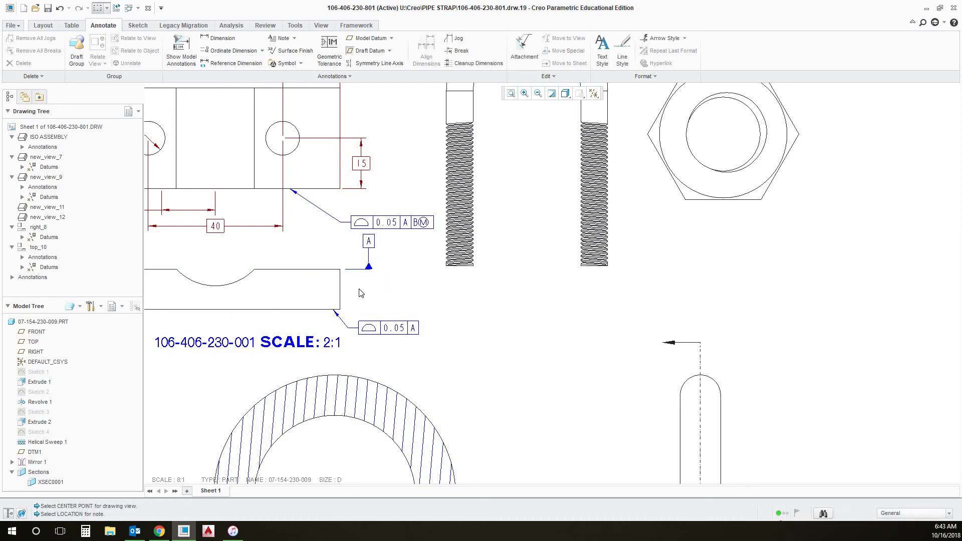
Flip the arrows of the 2X hole diameter dimension to a single outside leader and move it up and left, clear of the plate.
{"action": "scroll", "coordinate": [198, 281], "scroll_direction": "up", "scroll_amount": 2}
{"action": "middle_click_drag", "start_coordinate": [216, 267], "coordinate": [340, 264]}
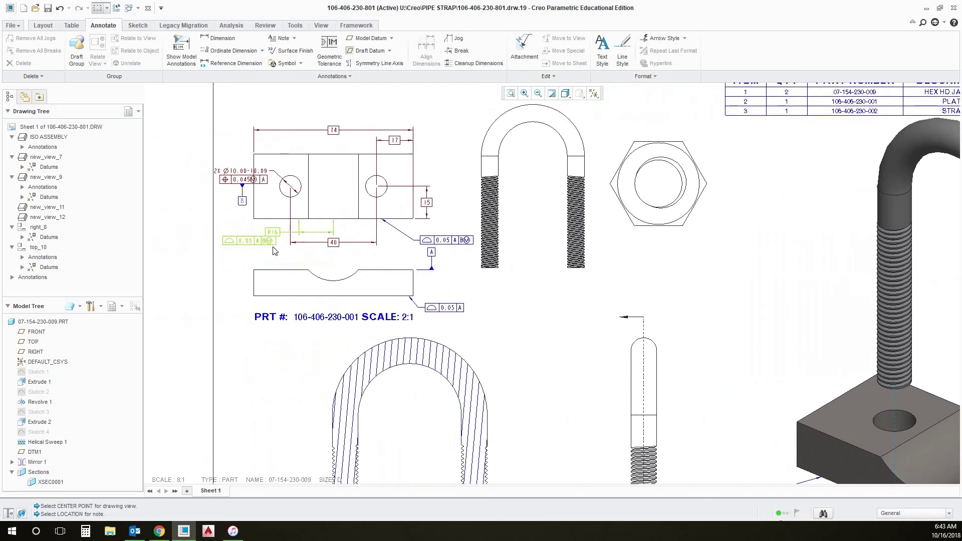
{"action": "scroll", "coordinate": [276, 249], "scroll_direction": "down", "scroll_amount": 2}
{"action": "middle_click_drag", "start_coordinate": [276, 213], "coordinate": [296, 265]}
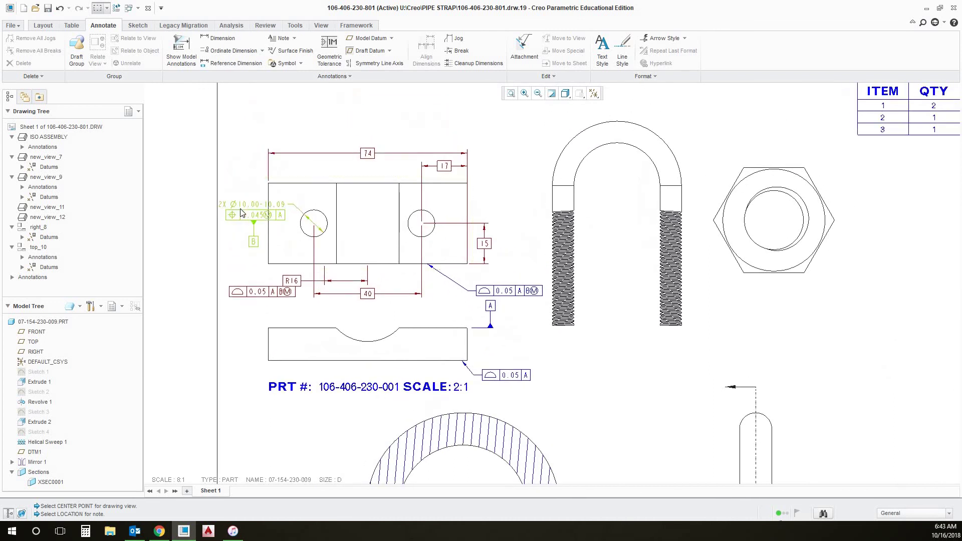
{"action": "left_click", "coordinate": [250, 216]}
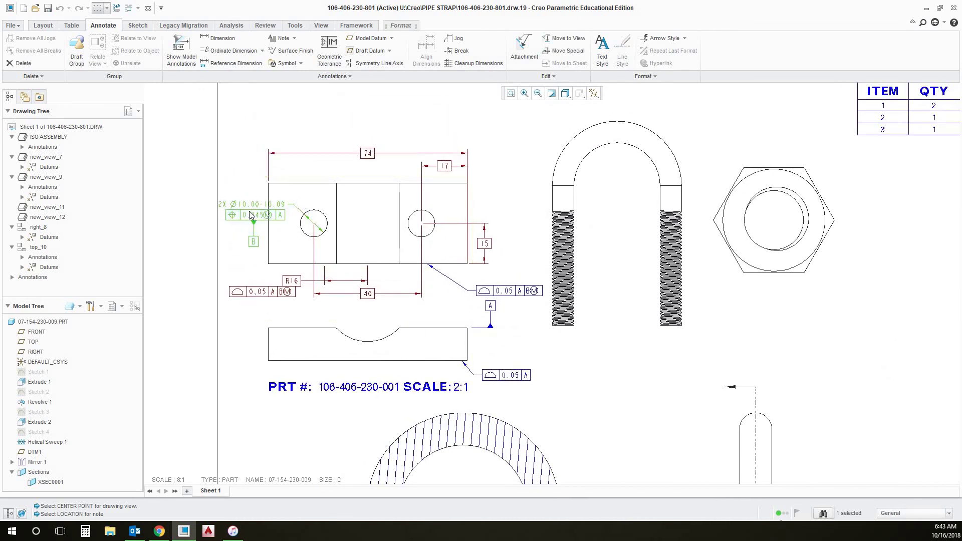
{"action": "right_click", "coordinate": [263, 216]}
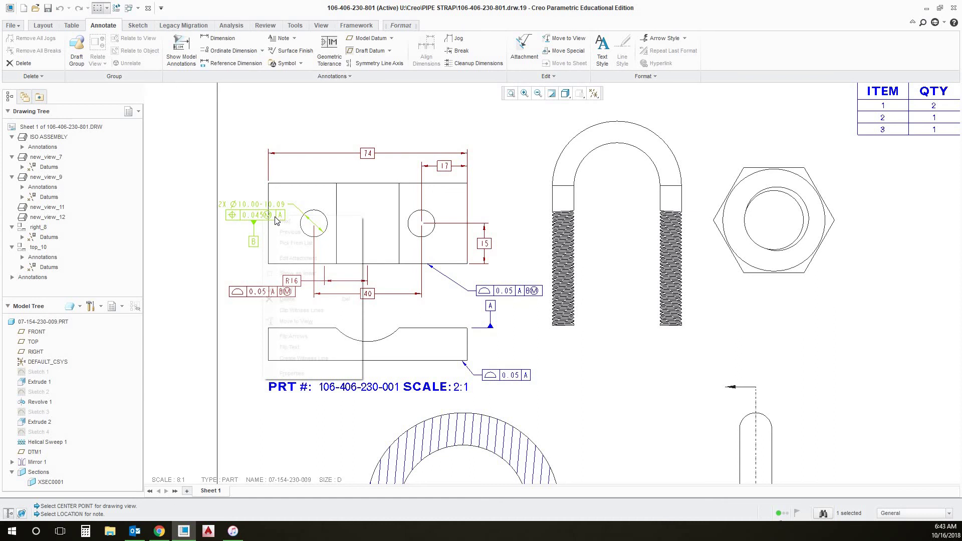
{"action": "left_click", "coordinate": [249, 214]}
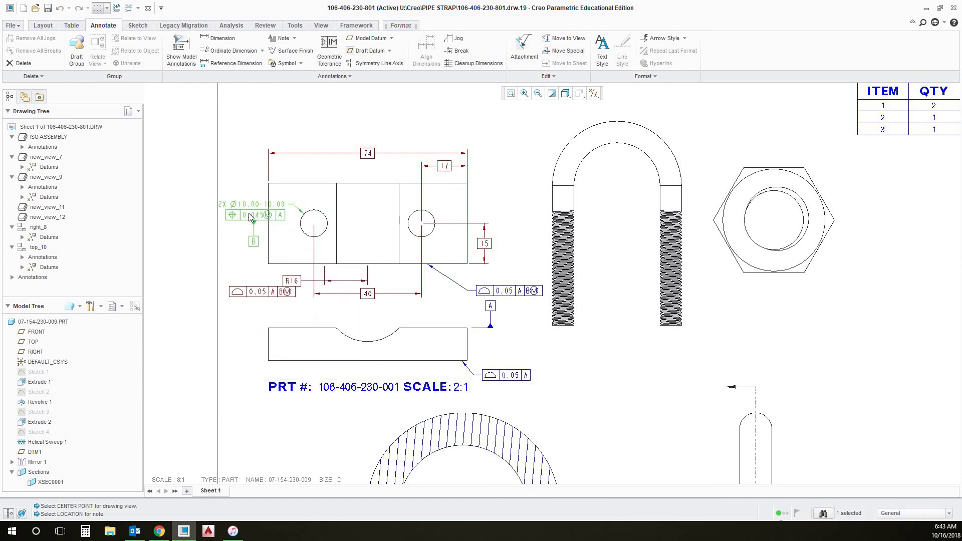
{"action": "left_click_drag", "start_coordinate": [254, 205], "coordinate": [201, 200]}
Shift the plate's views slightly right, and move the strap view right to clear the plate's profile tolerance frame.
{"action": "left_click", "coordinate": [343, 362]}
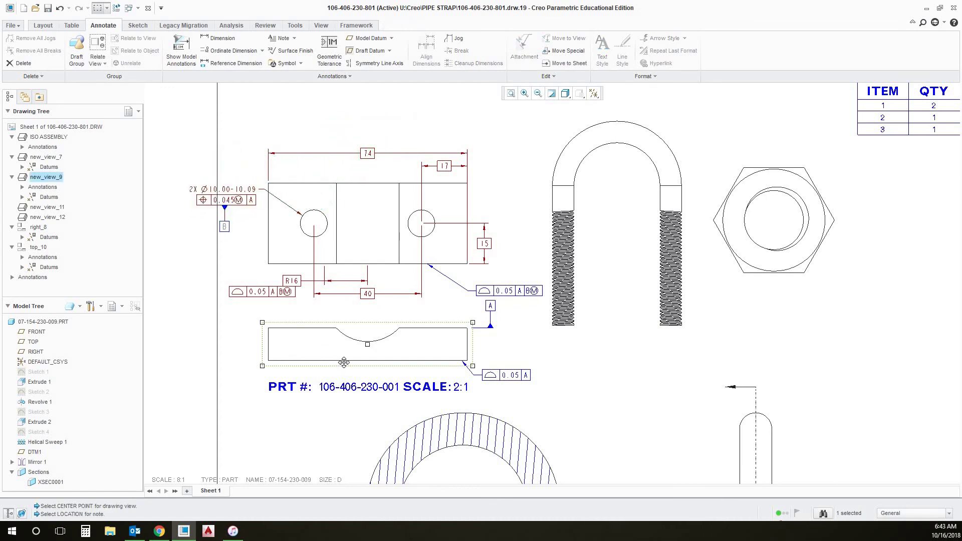
{"action": "left_click_drag", "start_coordinate": [344, 362], "coordinate": [373, 364]}
{"action": "left_click", "coordinate": [662, 344]}
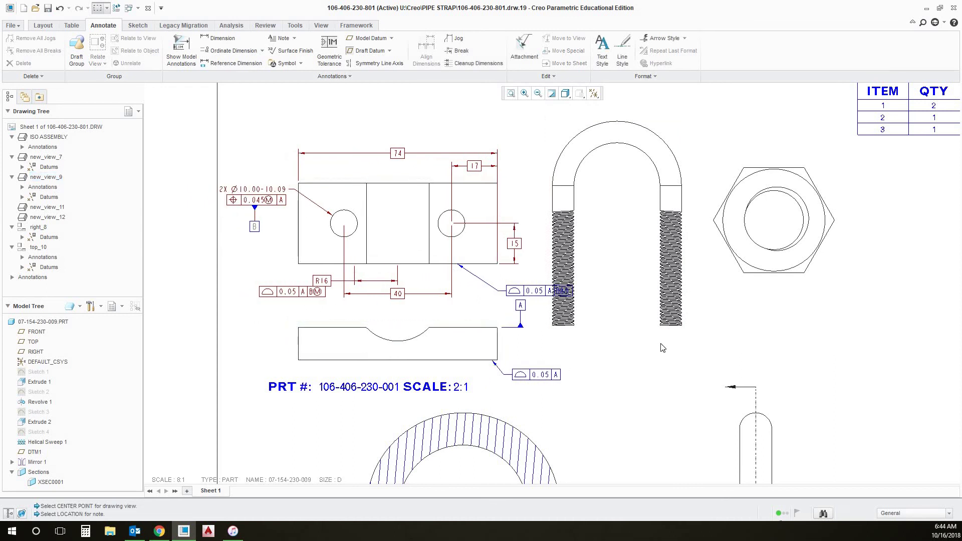
{"action": "middle_click_drag", "start_coordinate": [661, 343], "coordinate": [430, 325]}
{"action": "left_click", "coordinate": [598, 249]}
{"action": "left_click_drag", "start_coordinate": [686, 238], "coordinate": [687, 239]}
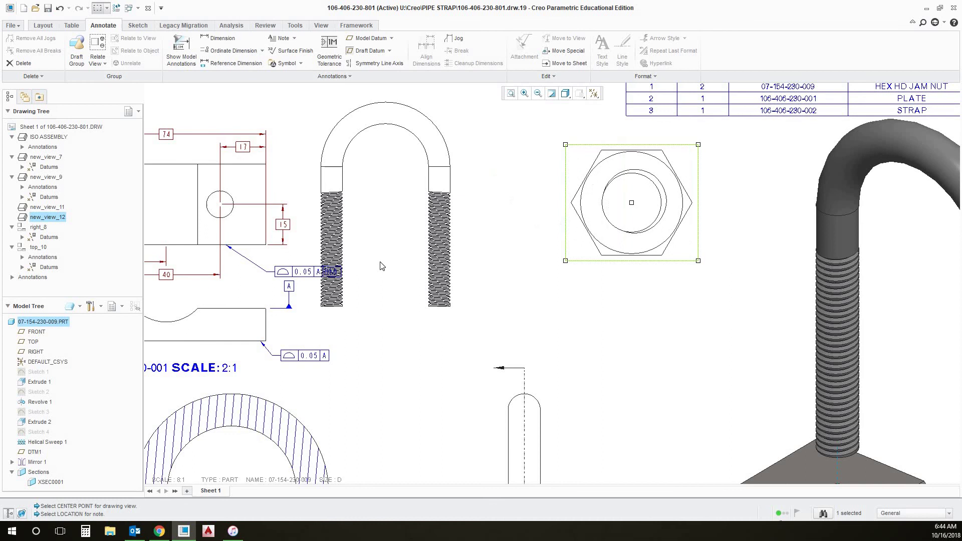
{"action": "left_click", "coordinate": [430, 279]}
{"action": "left_click_drag", "start_coordinate": [400, 267], "coordinate": [465, 268]}
Align the nut view horizontally with the strap view new_view_11 at the view origins.
{"action": "left_click", "coordinate": [653, 220]}
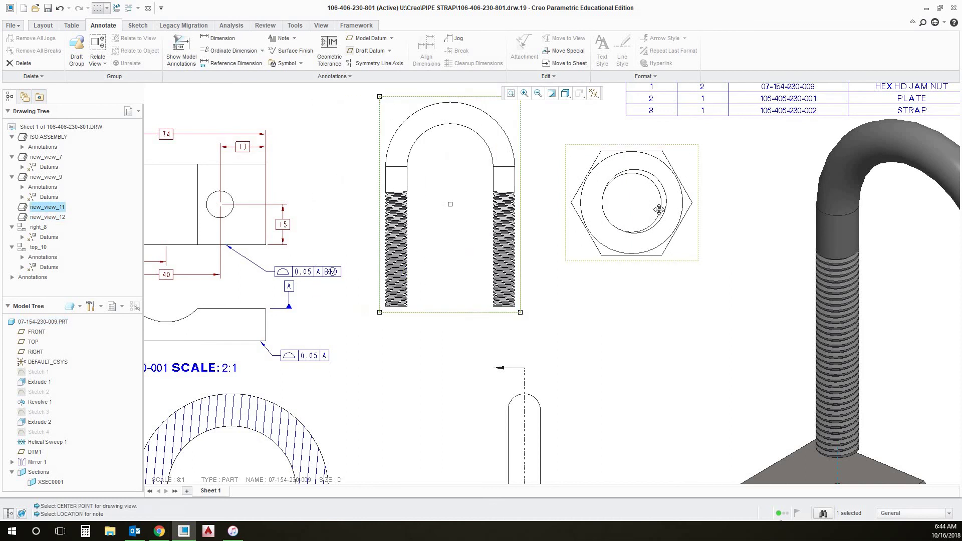
{"action": "right_click", "coordinate": [667, 211]}
{"action": "left_click", "coordinate": [735, 361]}
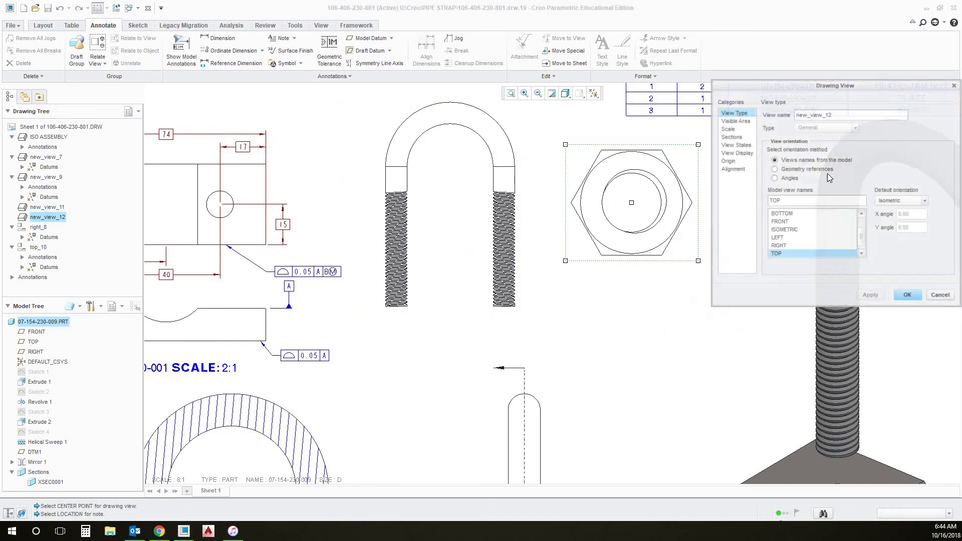
{"action": "left_click", "coordinate": [738, 170]}
{"action": "left_click", "coordinate": [795, 118]}
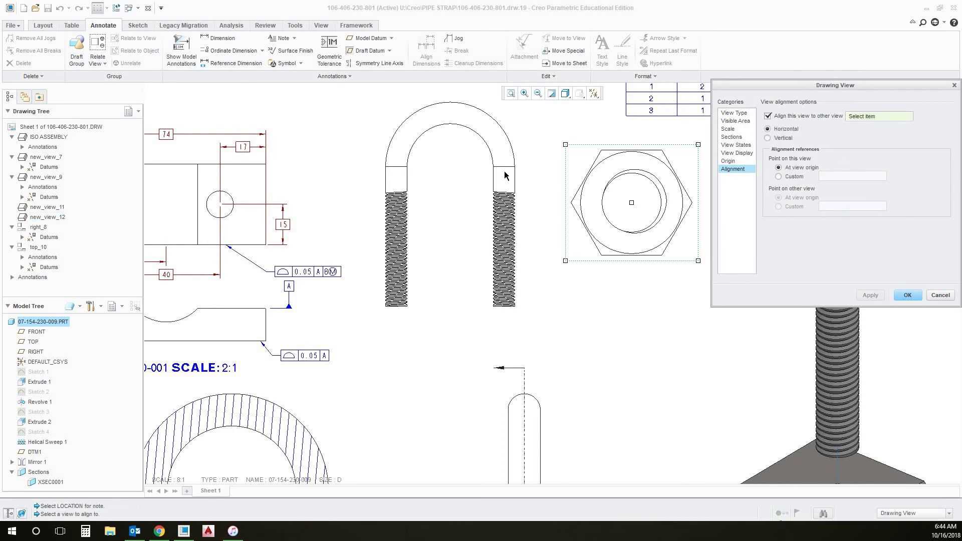
{"action": "left_click", "coordinate": [486, 161]}
{"action": "left_click", "coordinate": [866, 295]}
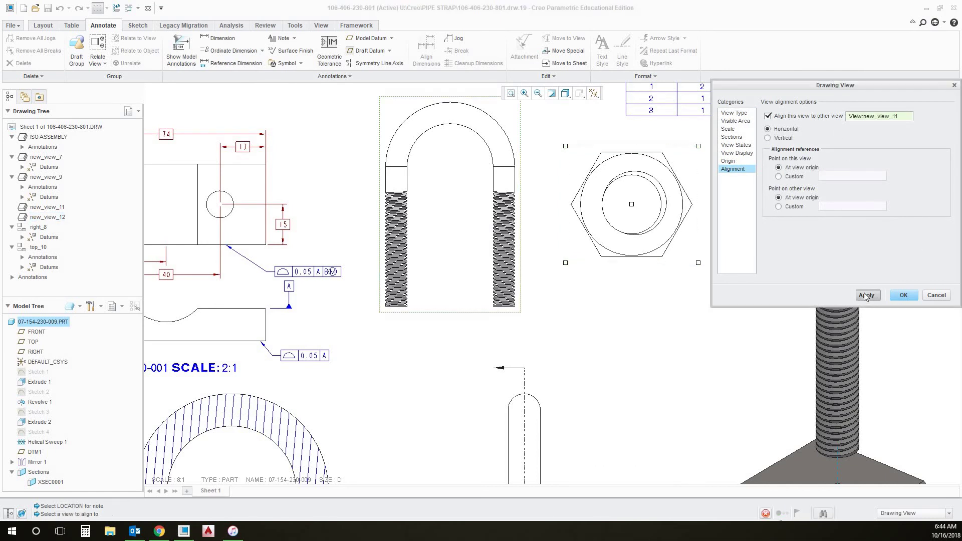
{"action": "left_click", "coordinate": [556, 336]}
Show the model axes A_1 and A_2 of both holes in the plate's top view.
{"action": "middle_click_drag", "start_coordinate": [316, 287], "coordinate": [555, 284]}
{"action": "scroll", "coordinate": [555, 284], "scroll_direction": "up", "scroll_amount": 2}
{"action": "scroll", "coordinate": [576, 315], "scroll_direction": "down", "scroll_amount": 3}
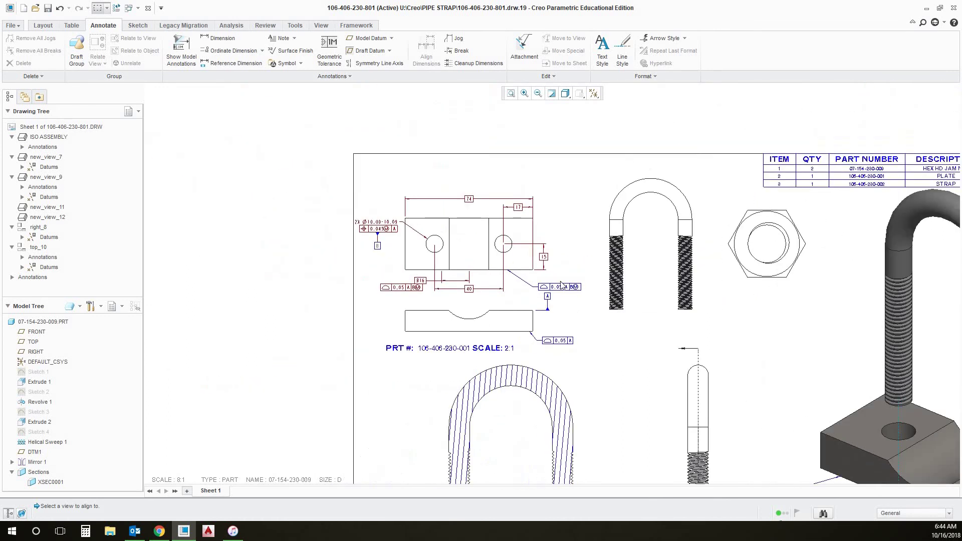
{"action": "scroll", "coordinate": [457, 243], "scroll_direction": "up", "scroll_amount": 3}
{"action": "left_click", "coordinate": [404, 235]}
{"action": "right_click", "coordinate": [404, 234]}
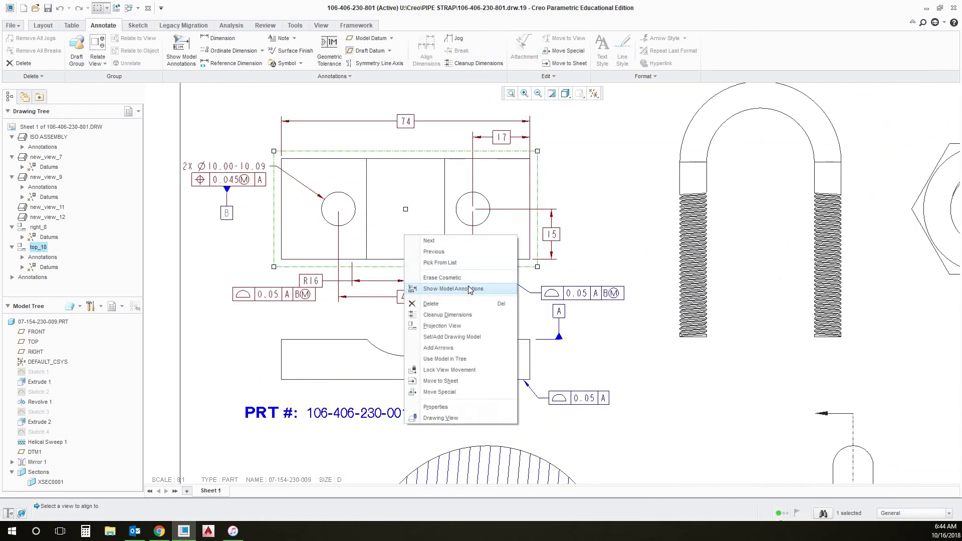
{"action": "left_click", "coordinate": [470, 289]}
{"action": "left_click", "coordinate": [908, 104]}
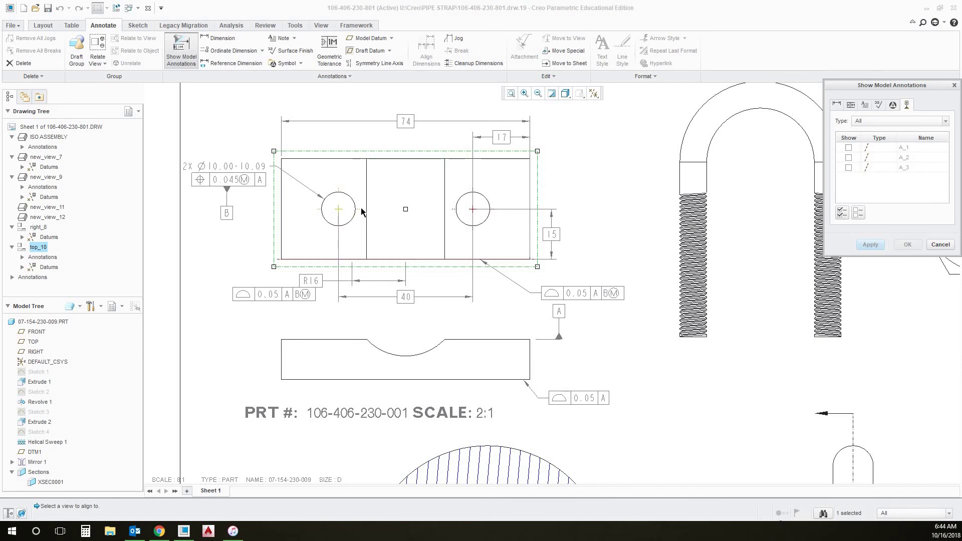
{"action": "left_click", "coordinate": [452, 214]}
{"action": "left_click", "coordinate": [452, 211]}
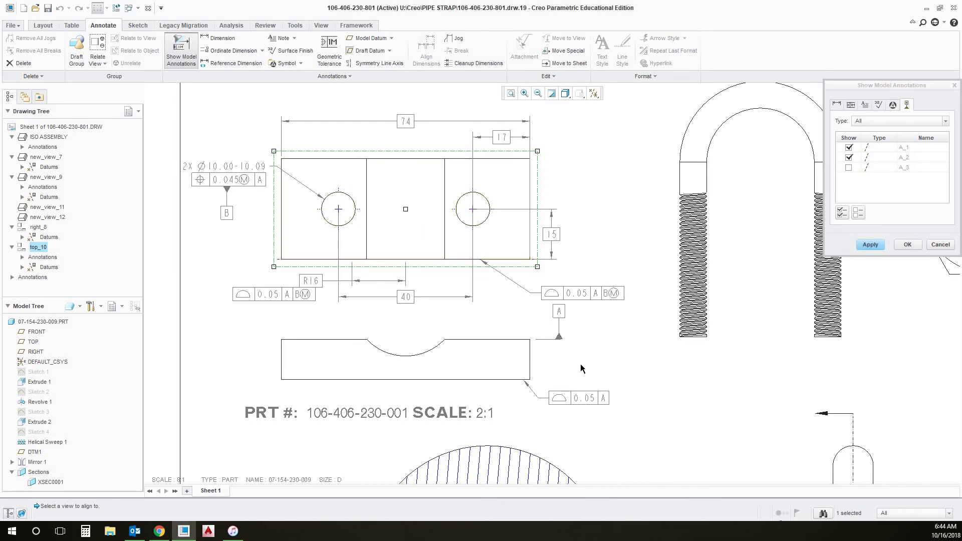
{"action": "left_click", "coordinate": [872, 245]}
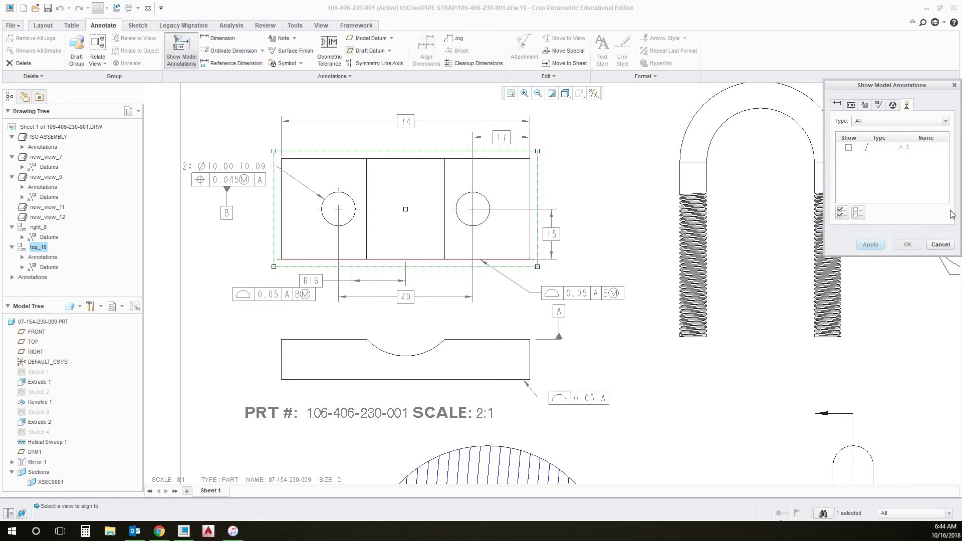
{"action": "middle_click", "coordinate": [582, 178]}
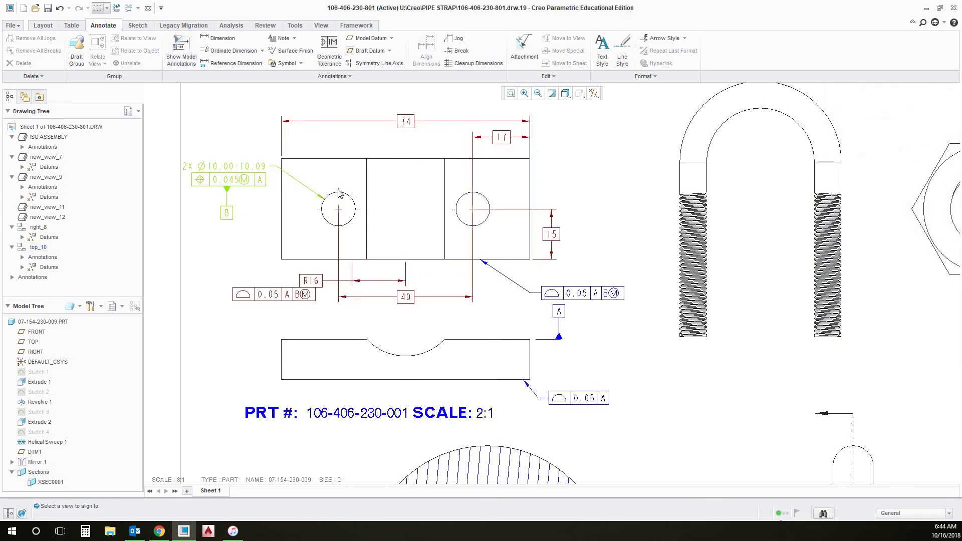
Show the left hole's axis A_1 in the plate's front view.
{"action": "mouse_move", "coordinate": [677, 355]}
{"action": "middle_mouse_down"}
{"action": "mouse_move", "coordinate": [590, 364]}
{"action": "mouse_move", "coordinate": [645, 340]}
{"action": "middle_mouse_up"}
{"action": "left_click", "coordinate": [412, 327]}
{"action": "right_click", "coordinate": [416, 327]}
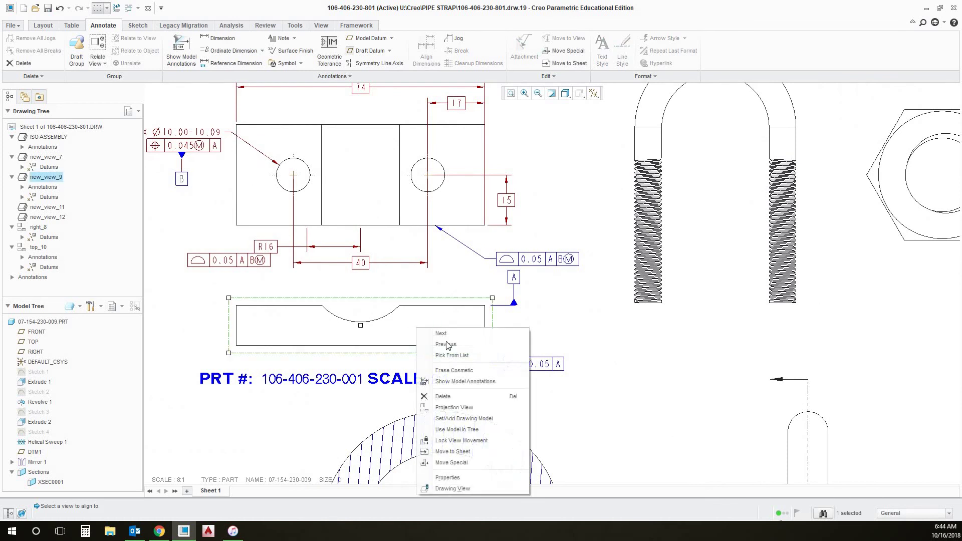
{"action": "left_click", "coordinate": [469, 380]}
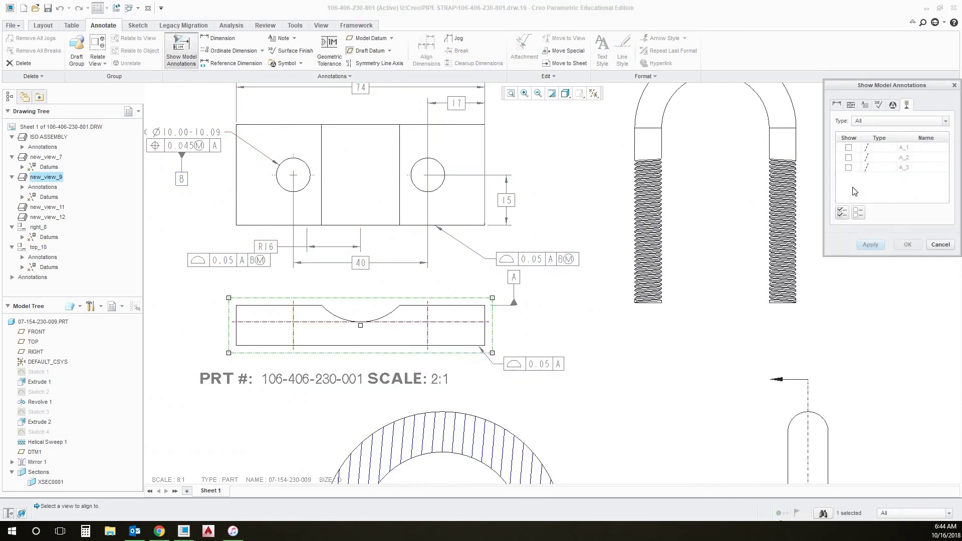
{"action": "left_click", "coordinate": [848, 147]}
{"action": "left_click", "coordinate": [870, 245]}
{"action": "middle_click", "coordinate": [744, 234]}
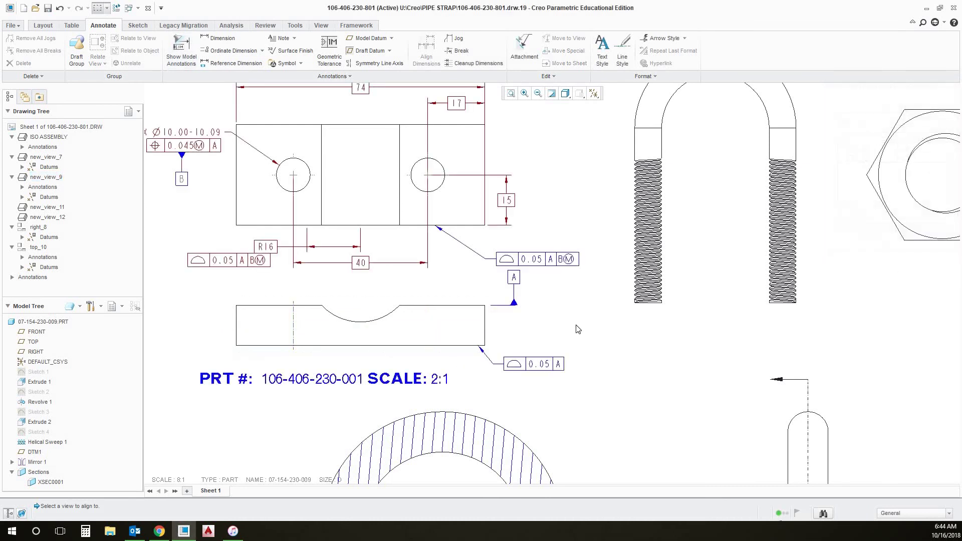
Show the right hole's axis as a model annotation in the plate's front view.
{"action": "left_click", "coordinate": [470, 329]}
{"action": "right_click", "coordinate": [471, 326]}
{"action": "left_click", "coordinate": [516, 379]}
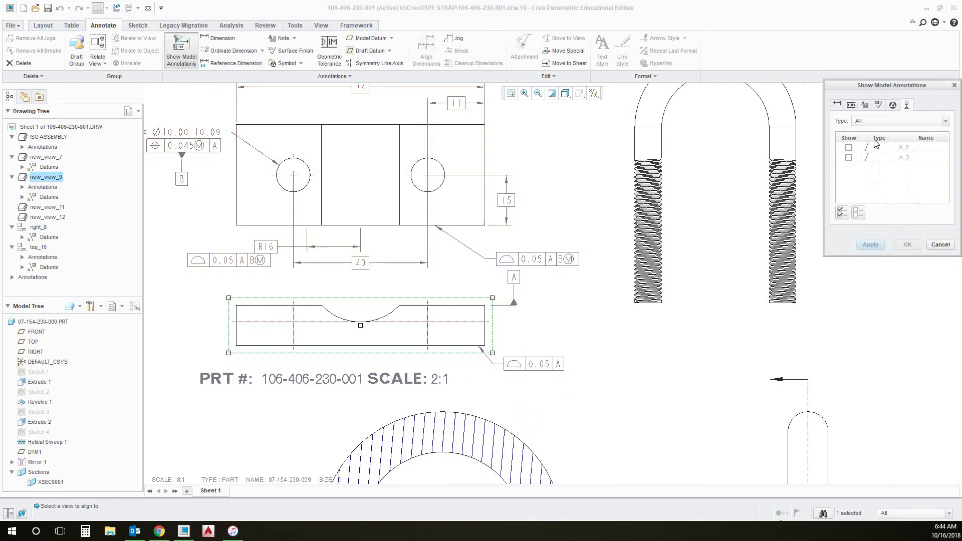
{"action": "left_click", "coordinate": [421, 331]}
{"action": "left_click", "coordinate": [870, 244]}
Set the display style of the plate's front view to Hidden.
{"action": "right_click", "coordinate": [377, 330]}
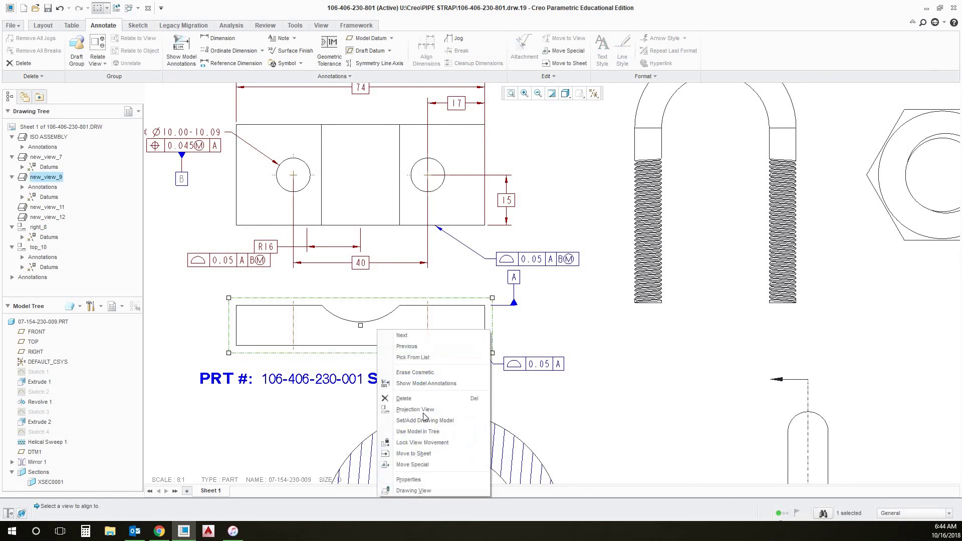
{"action": "left_click", "coordinate": [410, 480]}
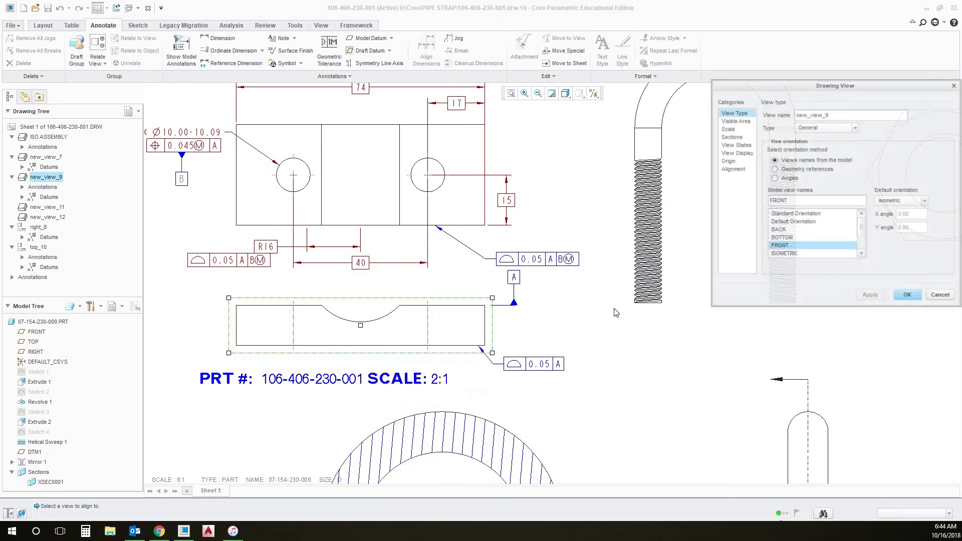
{"action": "left_click", "coordinate": [736, 145]}
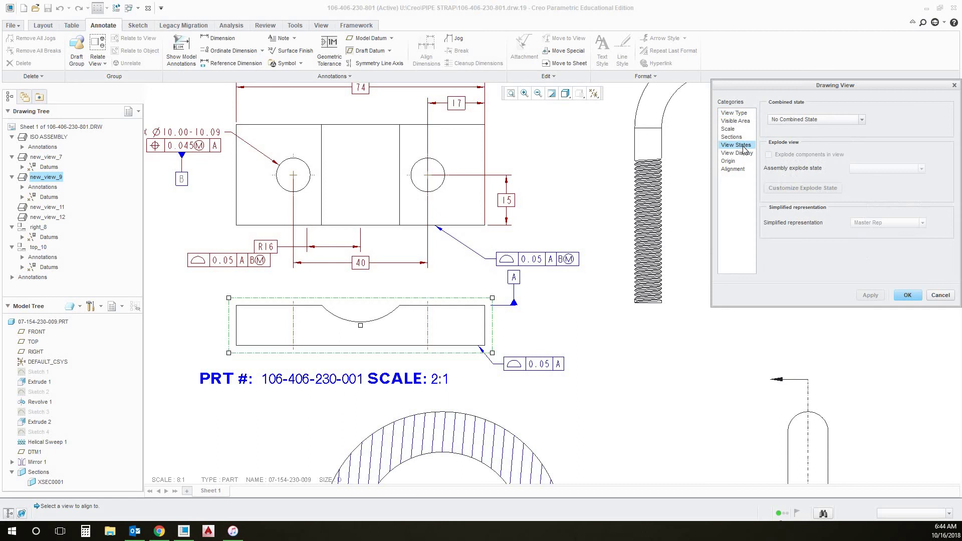
{"action": "left_click", "coordinate": [737, 152]}
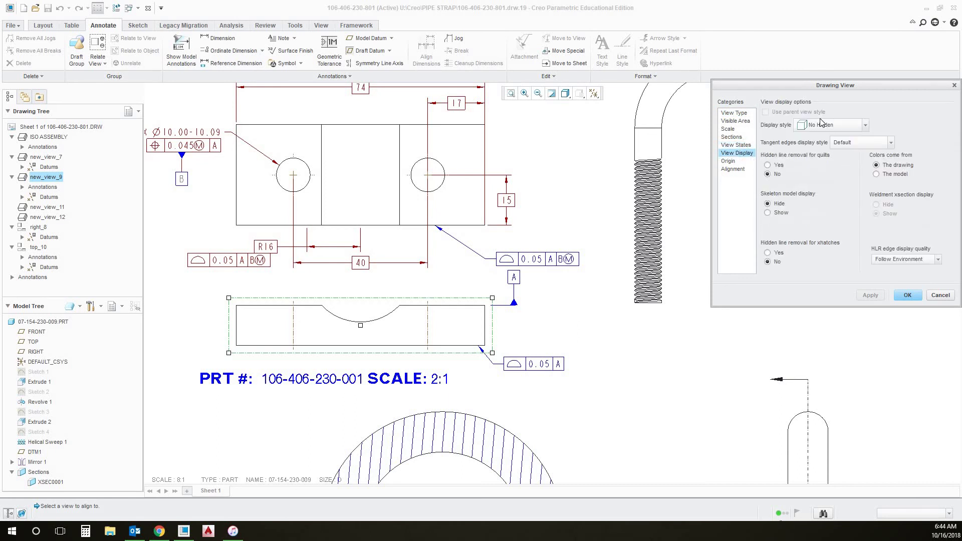
{"action": "left_click", "coordinate": [829, 125]}
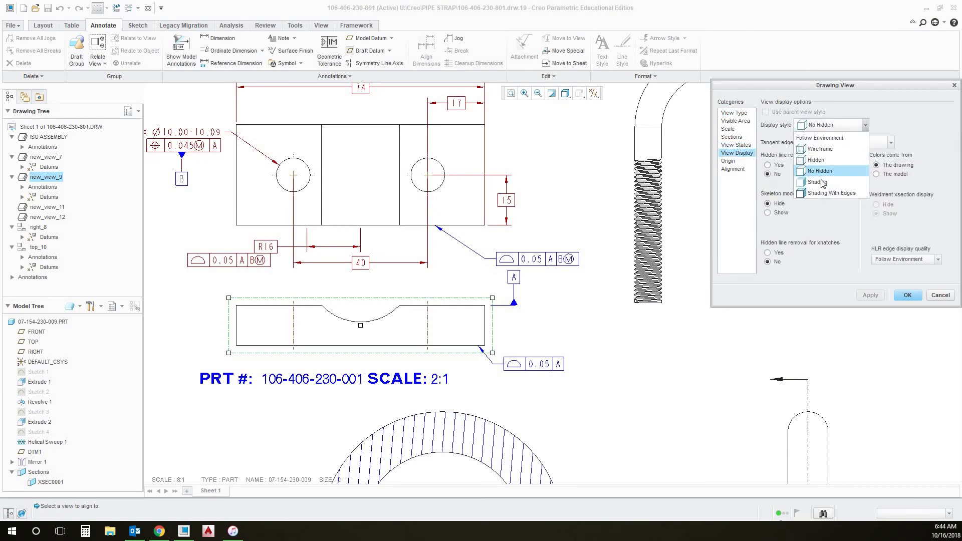
{"action": "left_click", "coordinate": [826, 154]}
{"action": "left_click", "coordinate": [864, 298]}
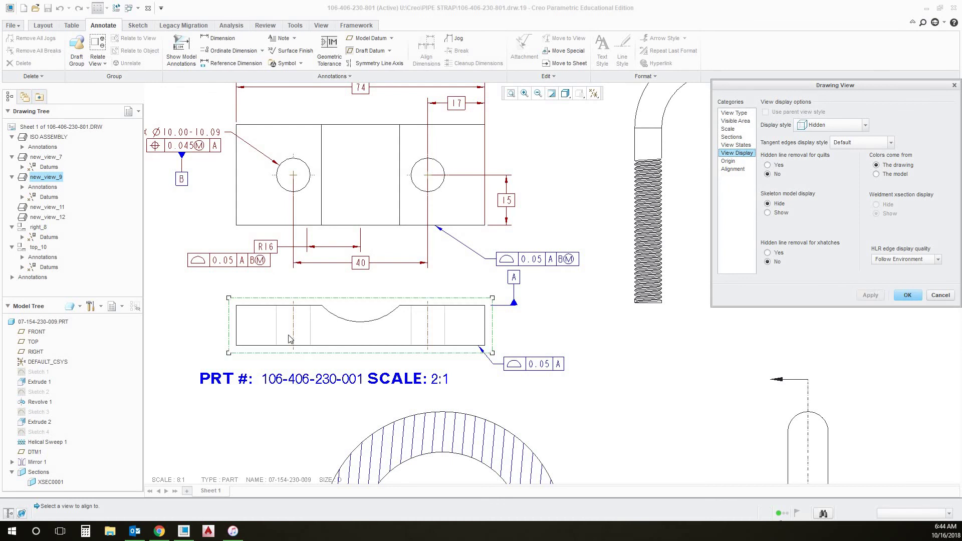
Accept the front view's display settings and set the display style of the plate's top view to Hidden.
{"action": "left_click", "coordinate": [911, 296]}
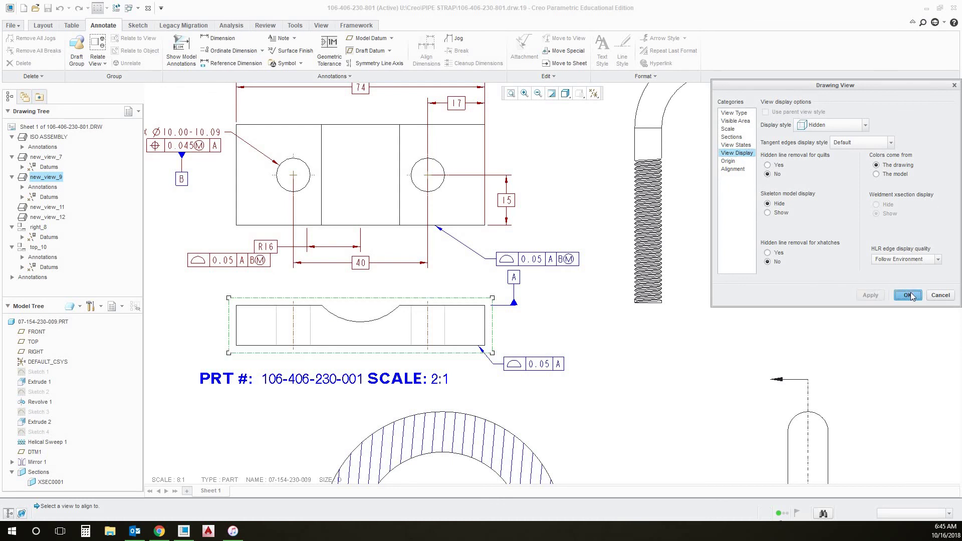
{"action": "left_click", "coordinate": [374, 210]}
{"action": "right_click", "coordinate": [374, 211]}
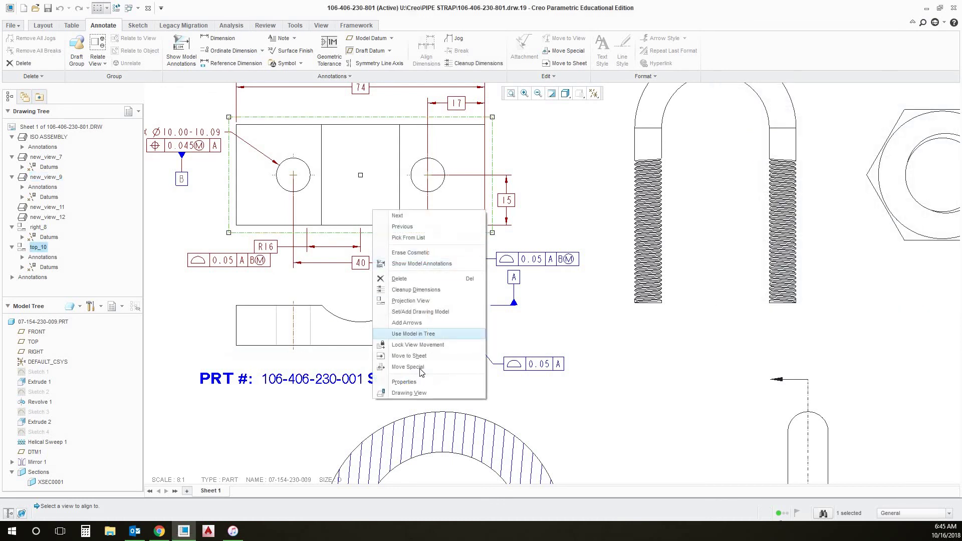
{"action": "left_click", "coordinate": [418, 393]}
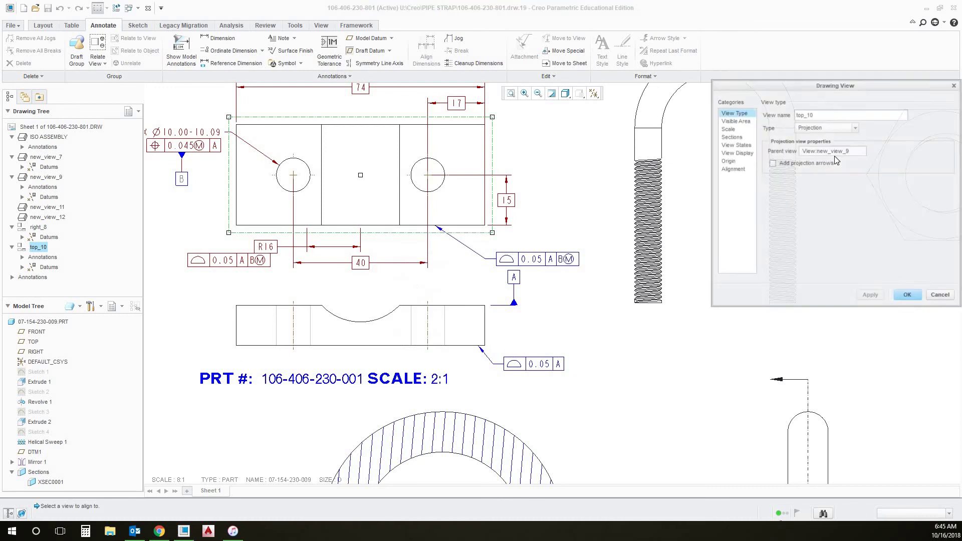
{"action": "left_click", "coordinate": [739, 153]}
{"action": "left_click", "coordinate": [803, 130]}
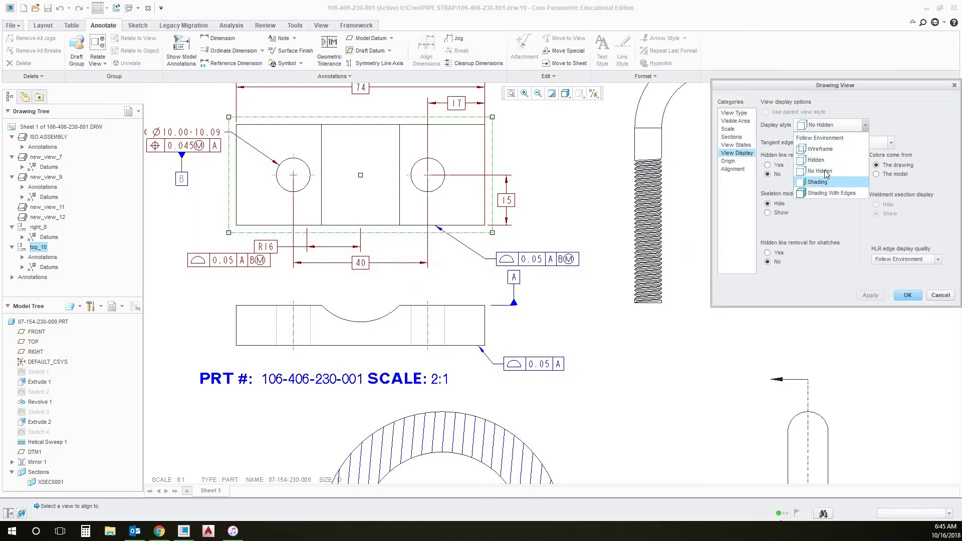
{"action": "left_click", "coordinate": [814, 159]}
{"action": "left_click", "coordinate": [866, 295]}
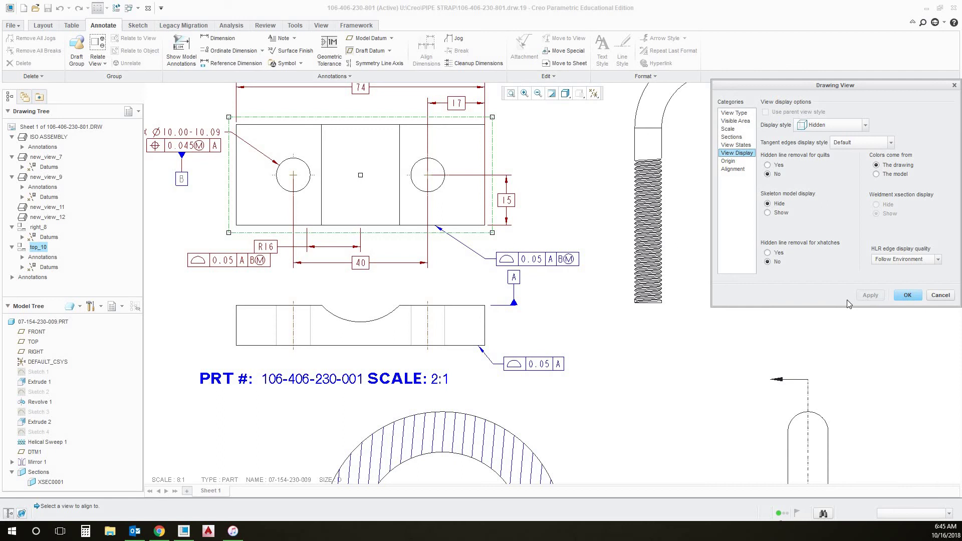
{"action": "left_click", "coordinate": [903, 295]}
Check the view display settings of the shaded exploded isometric assembly view.
{"action": "scroll", "coordinate": [621, 238], "scroll_direction": "down", "scroll_amount": 2}
{"action": "scroll", "coordinate": [624, 245], "scroll_direction": "up", "scroll_amount": 5}
{"action": "mouse_move", "coordinate": [637, 314]}
{"action": "middle_mouse_down"}
{"action": "mouse_move", "coordinate": [611, 274]}
{"action": "mouse_move", "coordinate": [459, 197]}
{"action": "mouse_move", "coordinate": [404, 234]}
{"action": "middle_mouse_up"}
{"action": "left_click", "coordinate": [707, 215]}
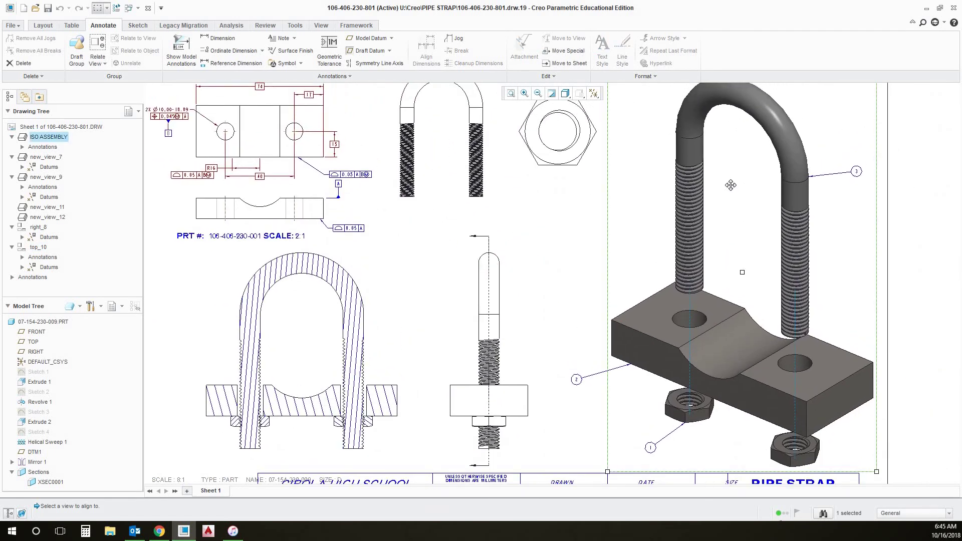
{"action": "right_click", "coordinate": [732, 186]}
{"action": "left_click", "coordinate": [776, 367]}
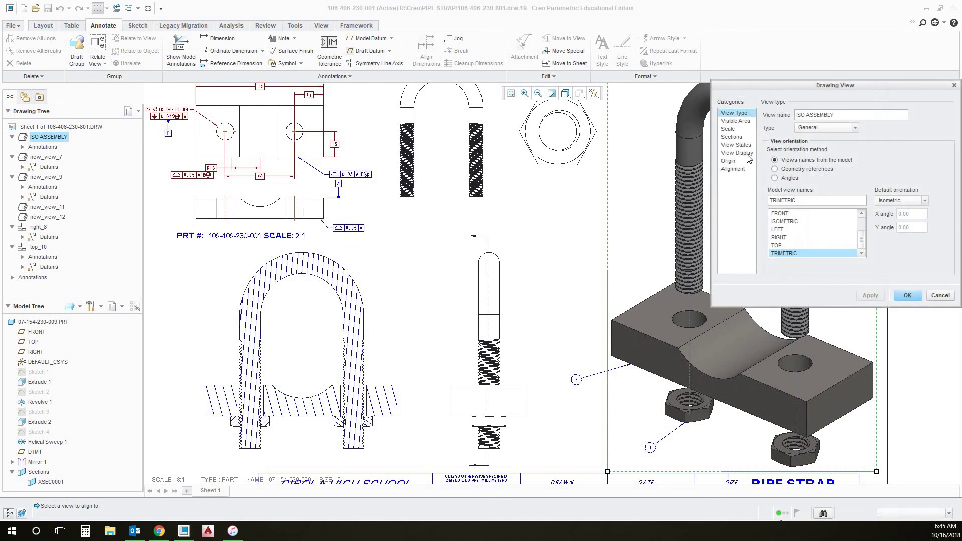
{"action": "left_click", "coordinate": [741, 153]}
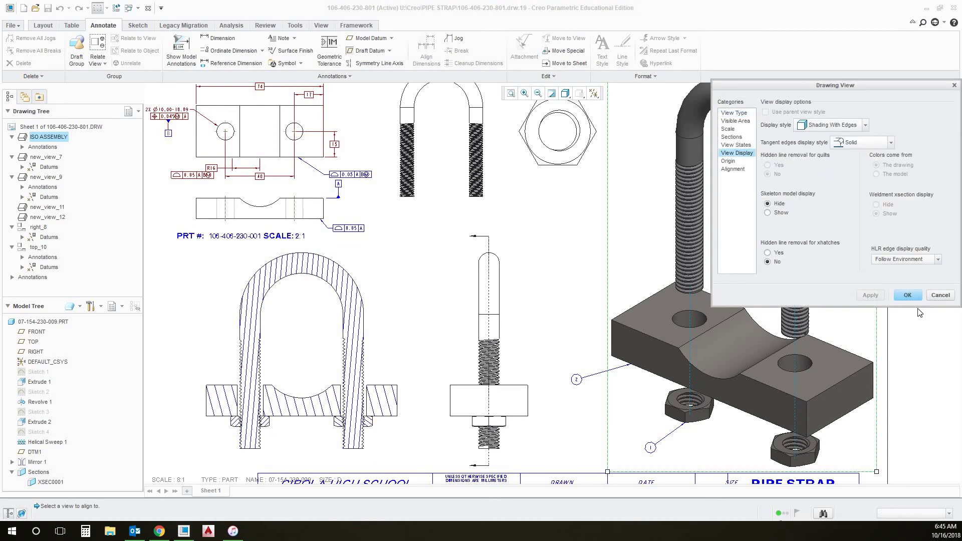
{"action": "left_click", "coordinate": [908, 295]}
Check the view display settings of the sectioned assembly view and its projected side view.
{"action": "left_click", "coordinate": [384, 355]}
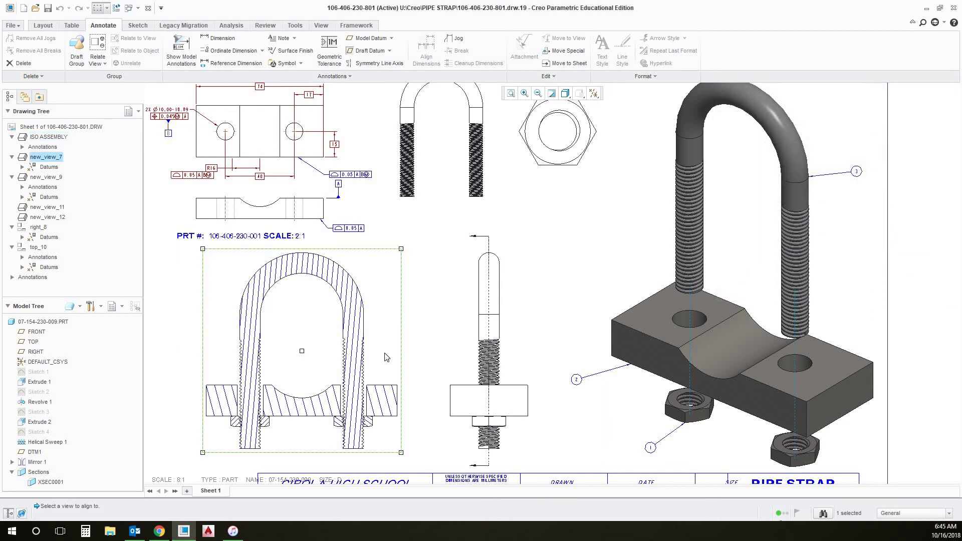
{"action": "right_click", "coordinate": [385, 354]}
{"action": "left_click", "coordinate": [432, 338]}
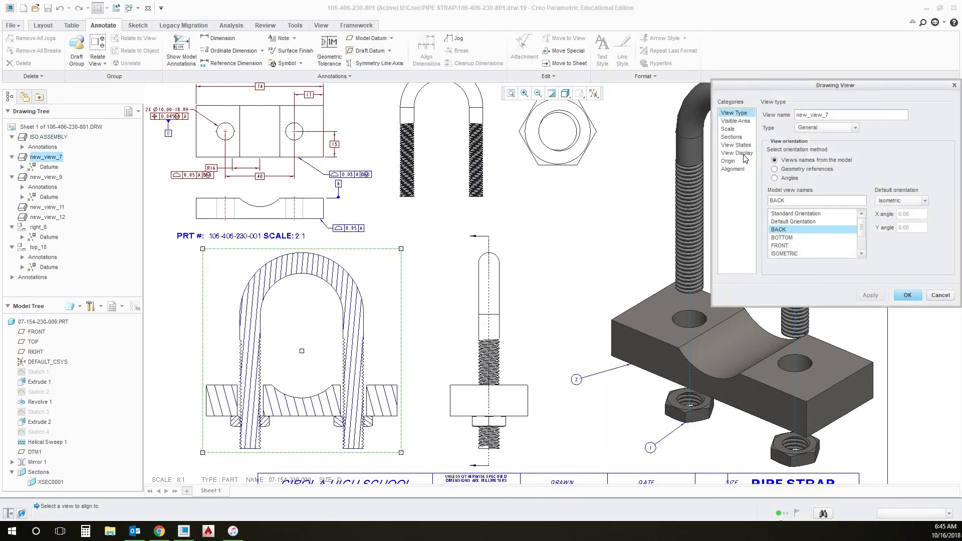
{"action": "left_click", "coordinate": [744, 153]}
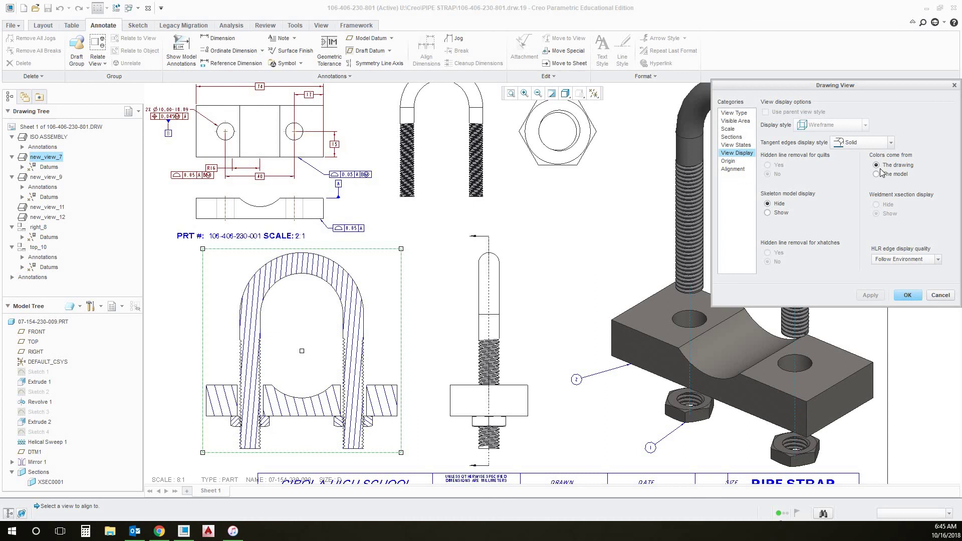
{"action": "left_click", "coordinate": [908, 295]}
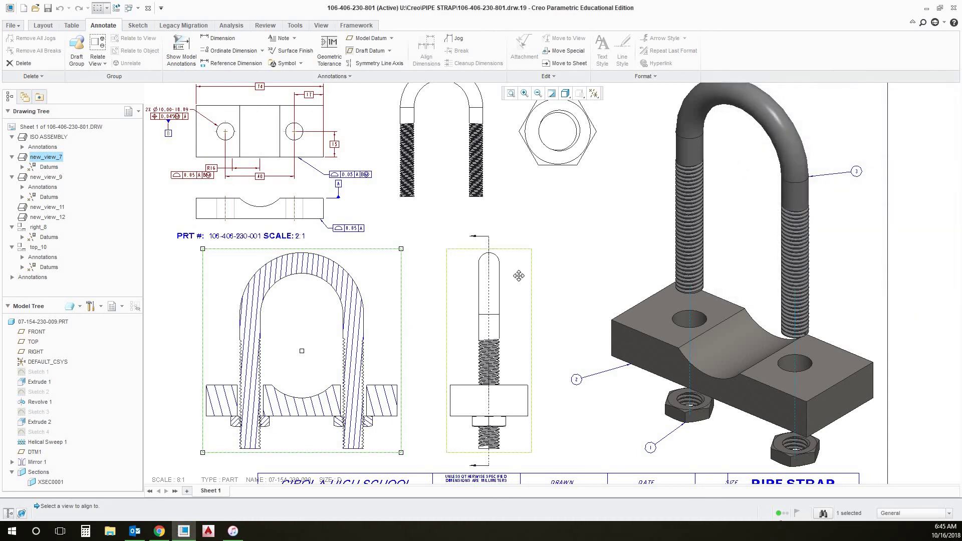
{"action": "right_click", "coordinate": [518, 276]}
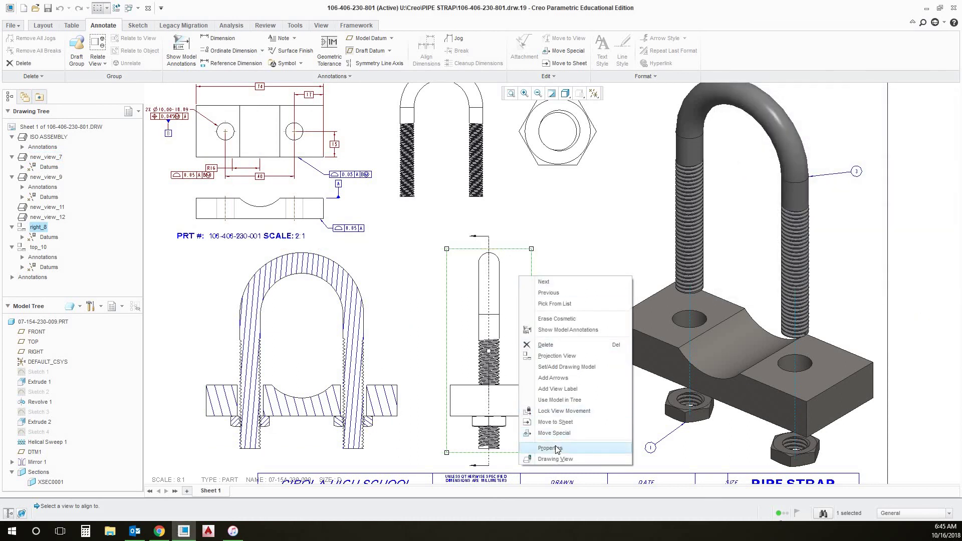
{"action": "left_click", "coordinate": [550, 448]}
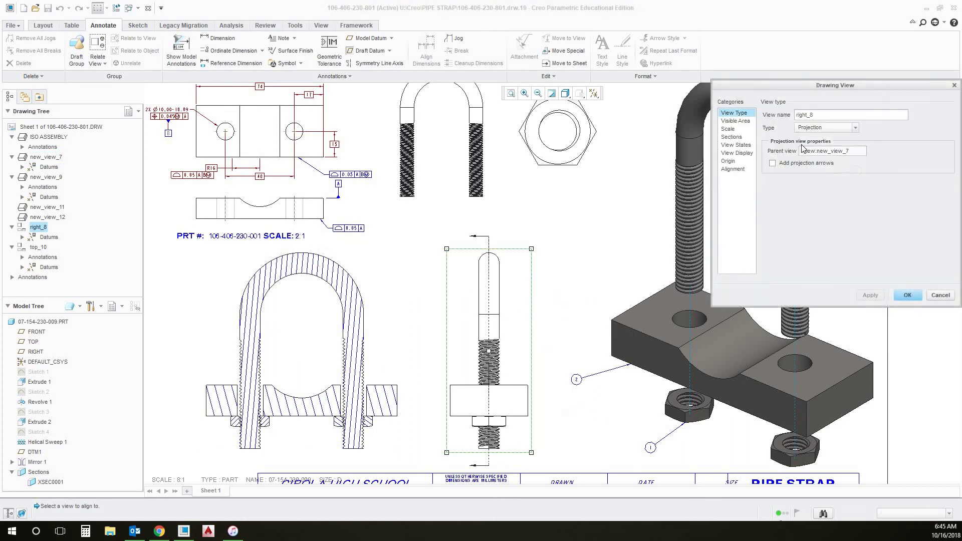
{"action": "left_click", "coordinate": [736, 154]}
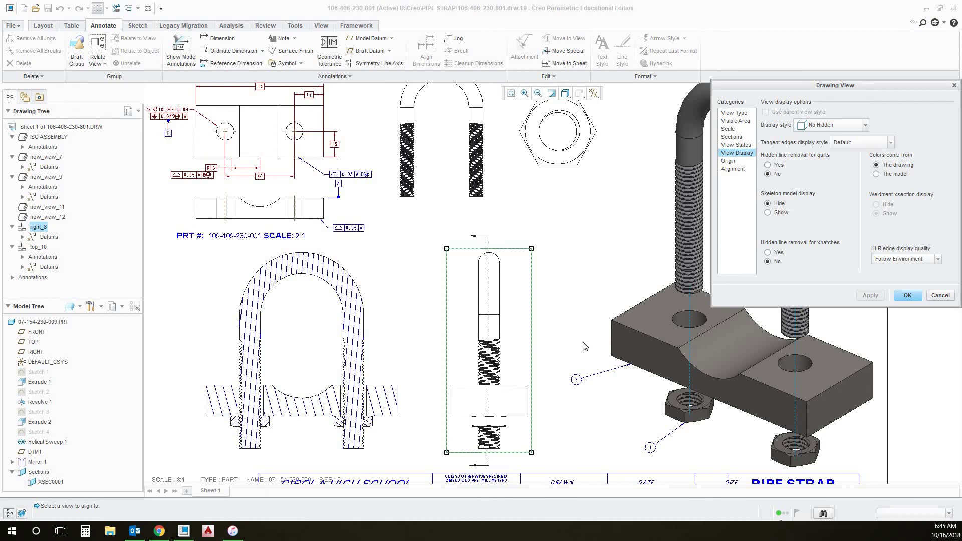
{"action": "left_click", "coordinate": [907, 295]}
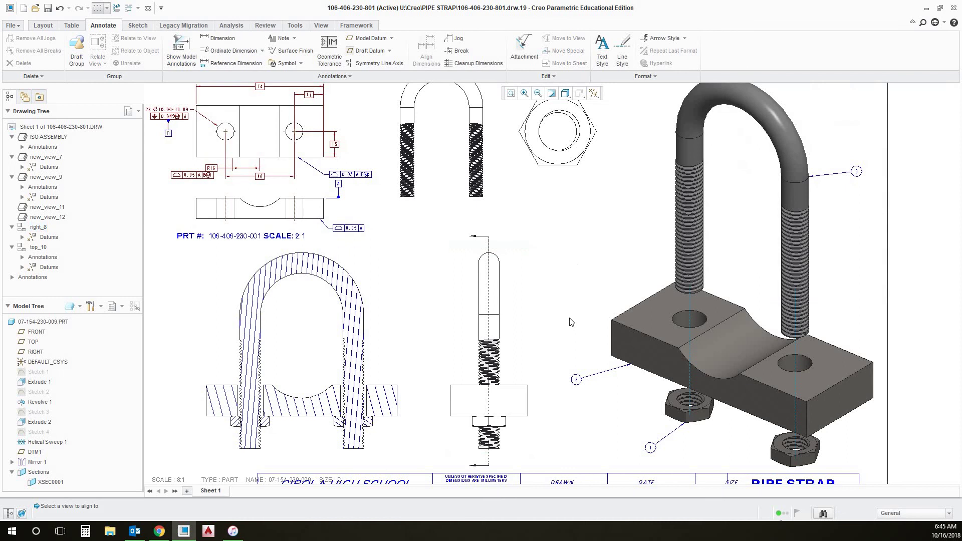
{"action": "scroll", "coordinate": [571, 333], "scroll_direction": "down", "scroll_amount": 2}
{"action": "scroll", "coordinate": [570, 331], "scroll_direction": "up", "scroll_amount": 5}
{"action": "scroll", "coordinate": [569, 315], "scroll_direction": "down", "scroll_amount": 4}
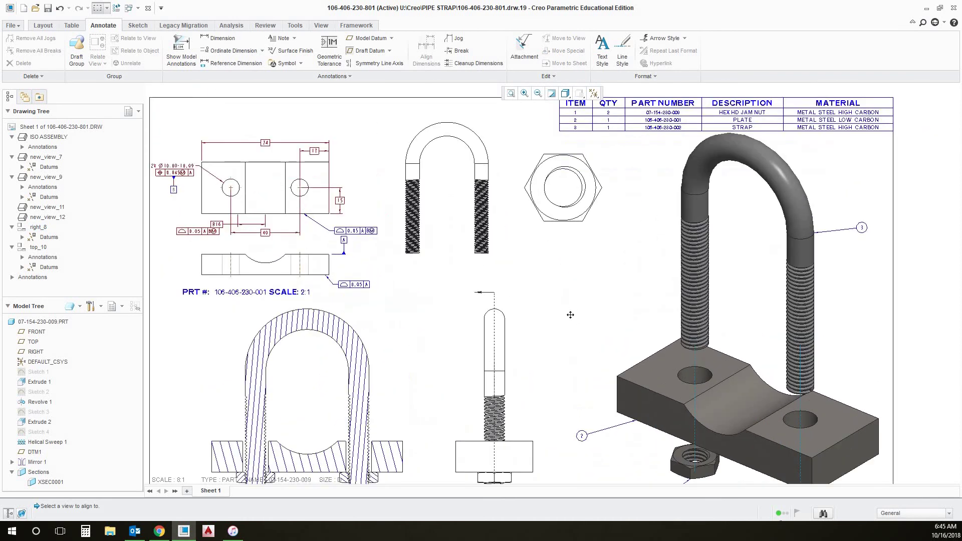